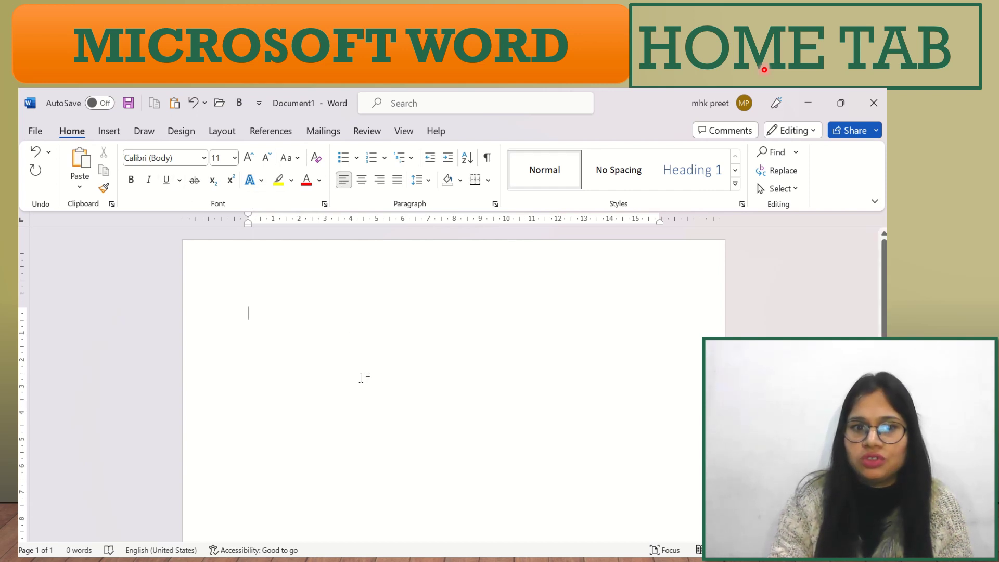
Clear the test letters and generate sample paragraphs with =rand()
{"action": "type", "text": "gfcvhjk"}
{"action": "key", "text": "BackSpace"}
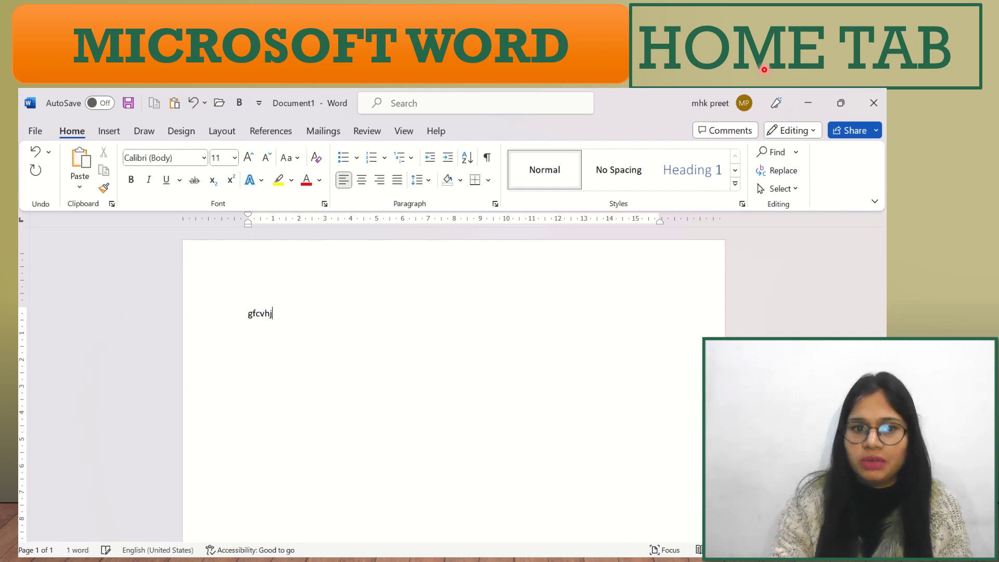
{"action": "key", "text": "BackSpace"}
{"action": "key", "text": "BackSpace"}
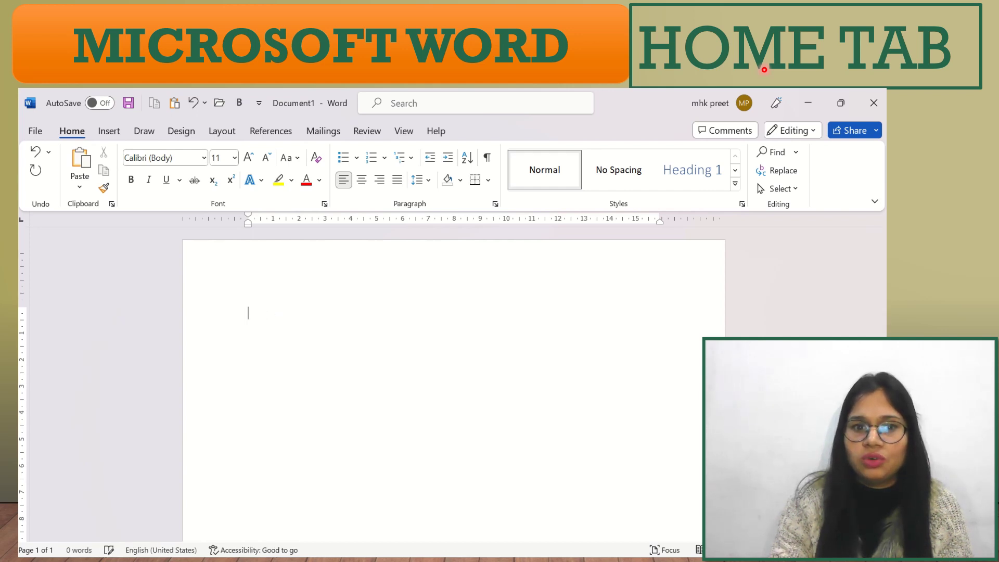
{"action": "type", "text": "=r"}
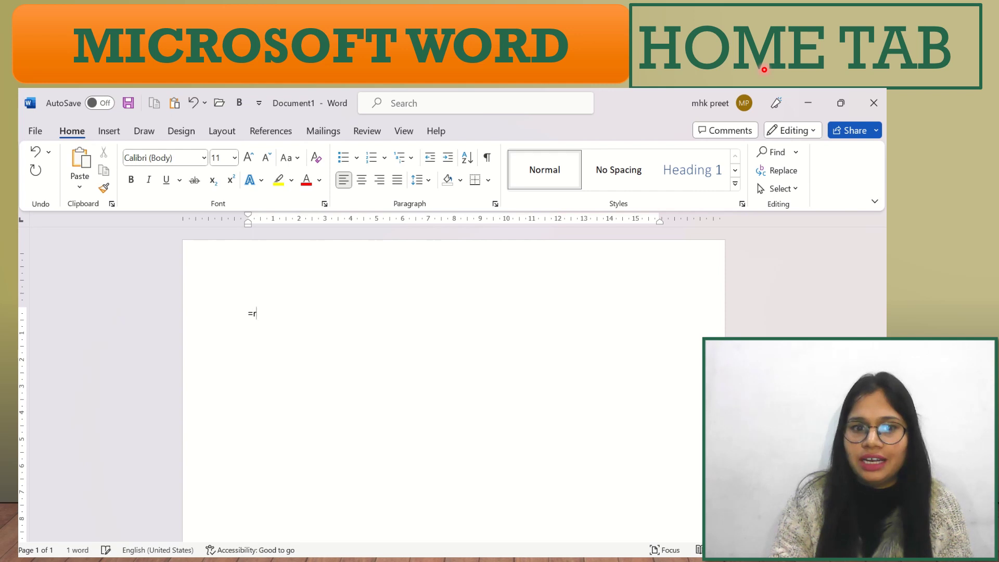
{"action": "type", "text": "and("}
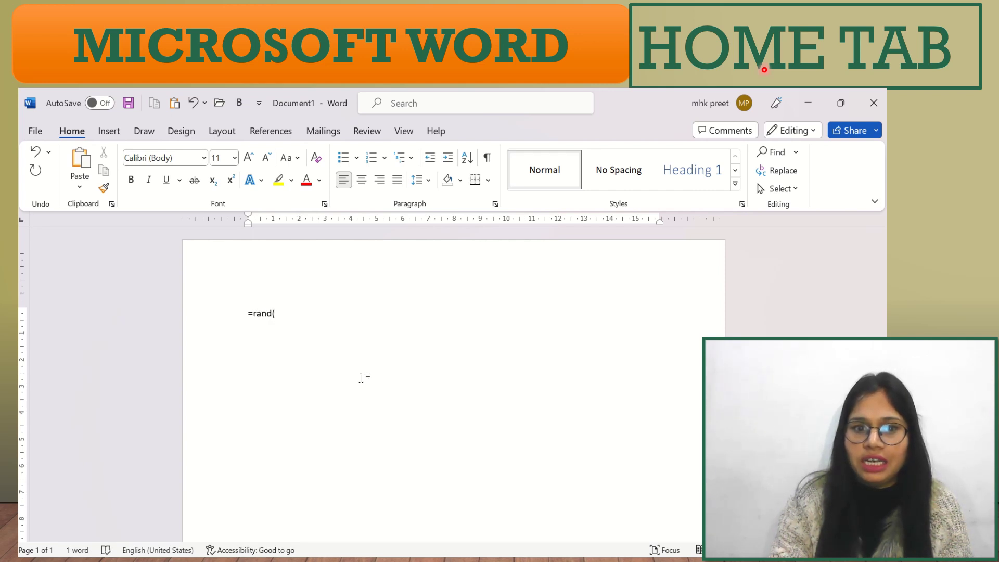
{"action": "type", "text": ")"}
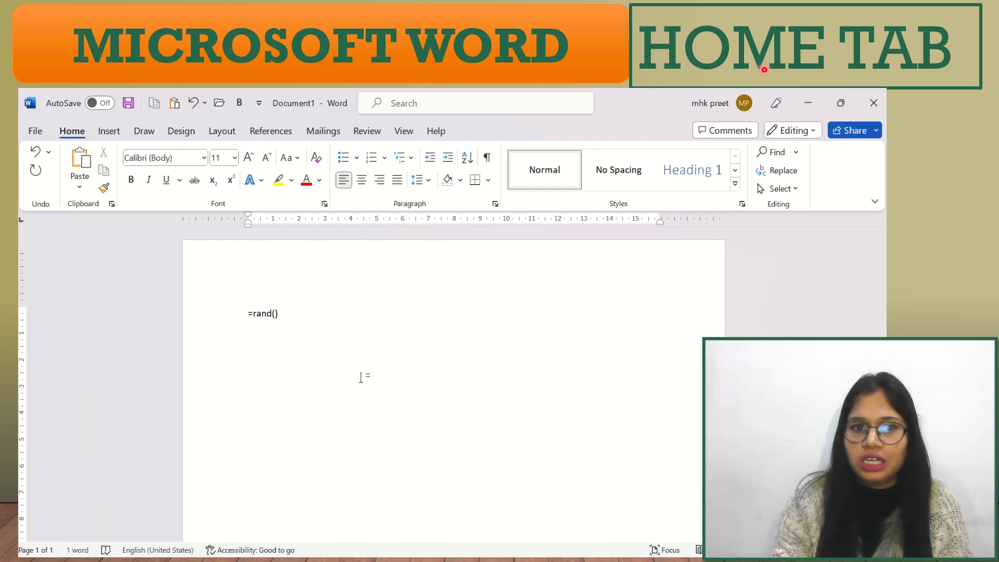
{"action": "key", "text": "Return"}
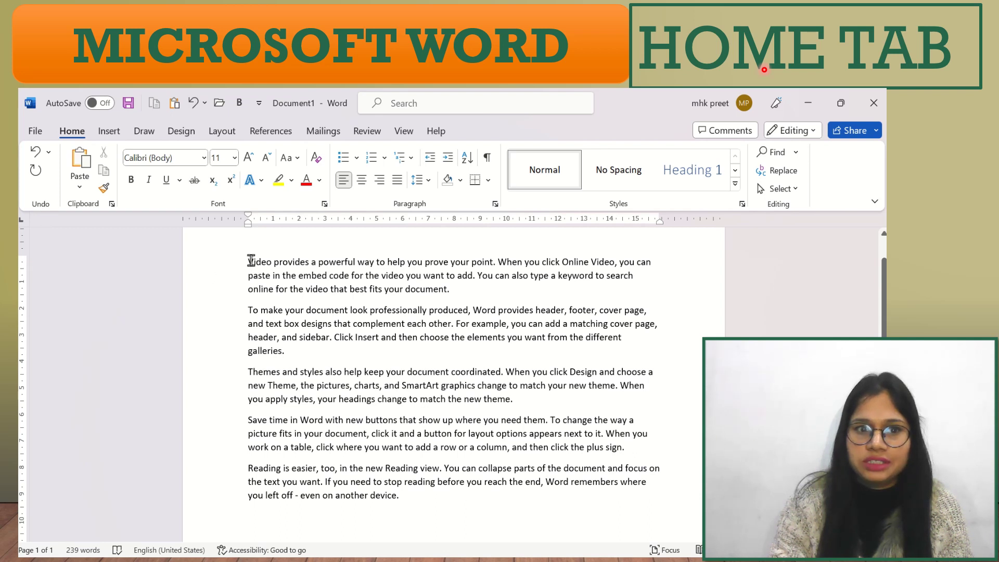
Apply the gold text effect to the first paragraph and start of the second
{"action": "left_click_drag", "start_coordinate": [250, 262], "coordinate": [472, 311]}
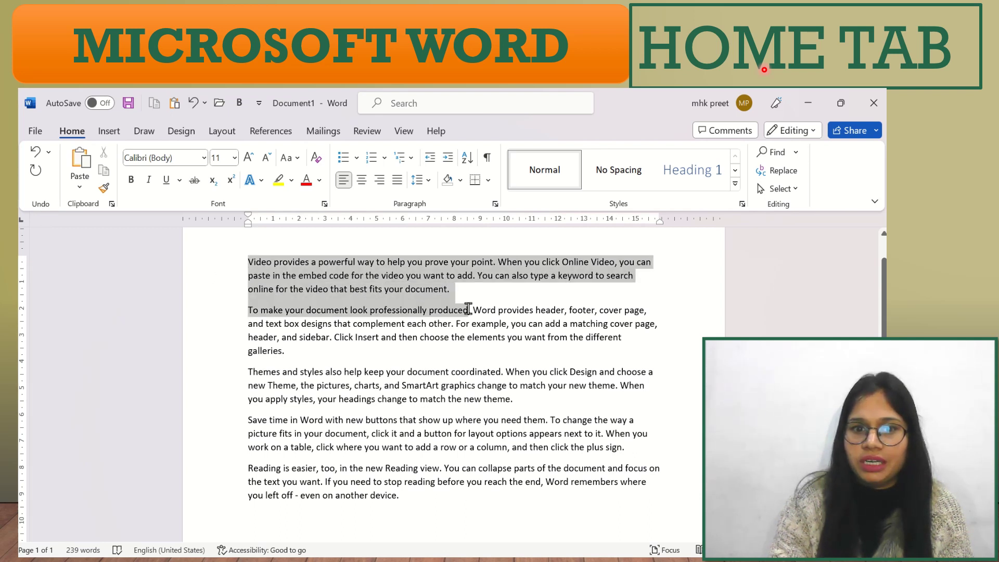
{"action": "left_click", "coordinate": [260, 180]}
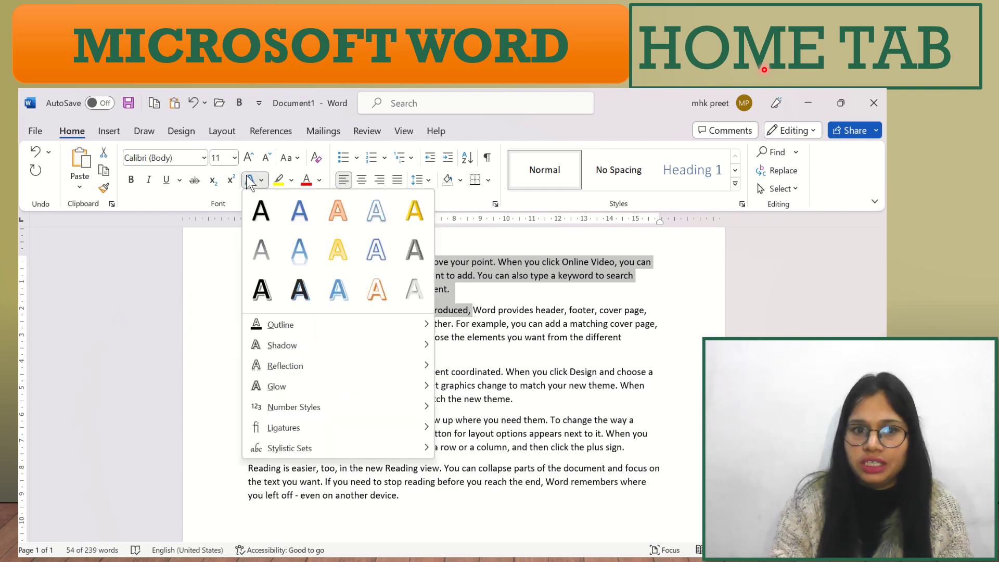
{"action": "left_click", "coordinate": [355, 258]}
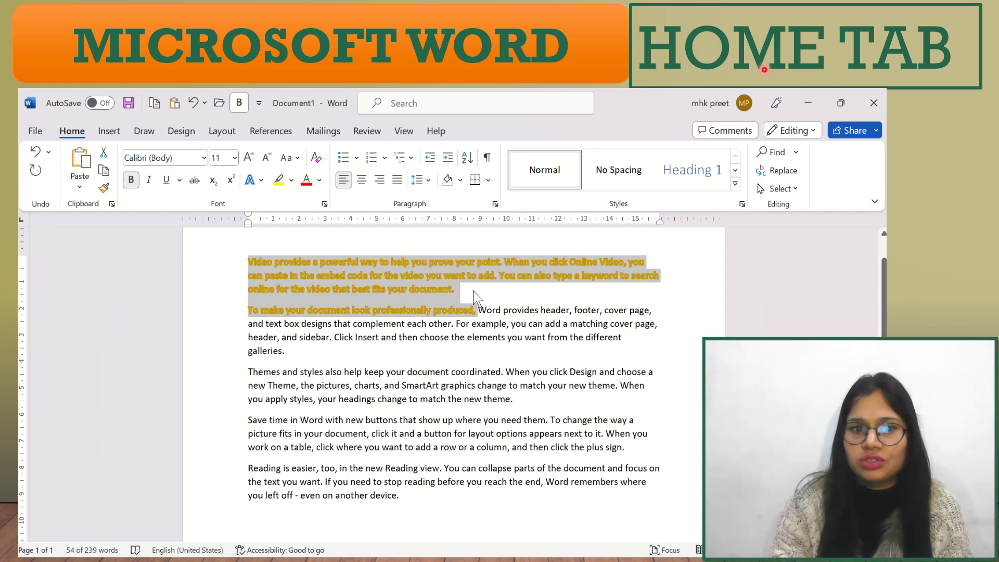
Delete the gold text, then undo, redo and undo again to restore it
{"action": "key", "text": "Delete"}
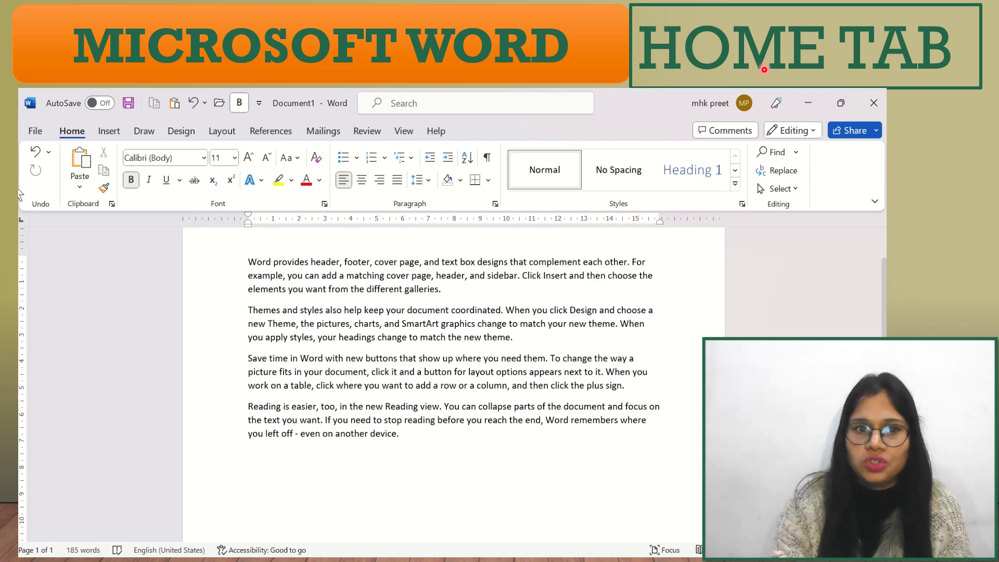
{"action": "left_click", "coordinate": [35, 154]}
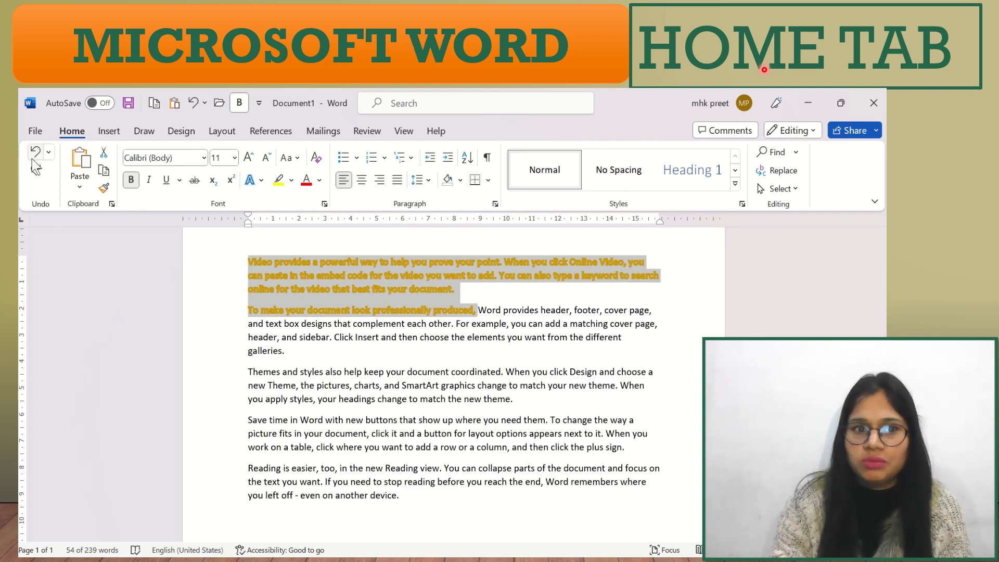
{"action": "left_click", "coordinate": [37, 174]}
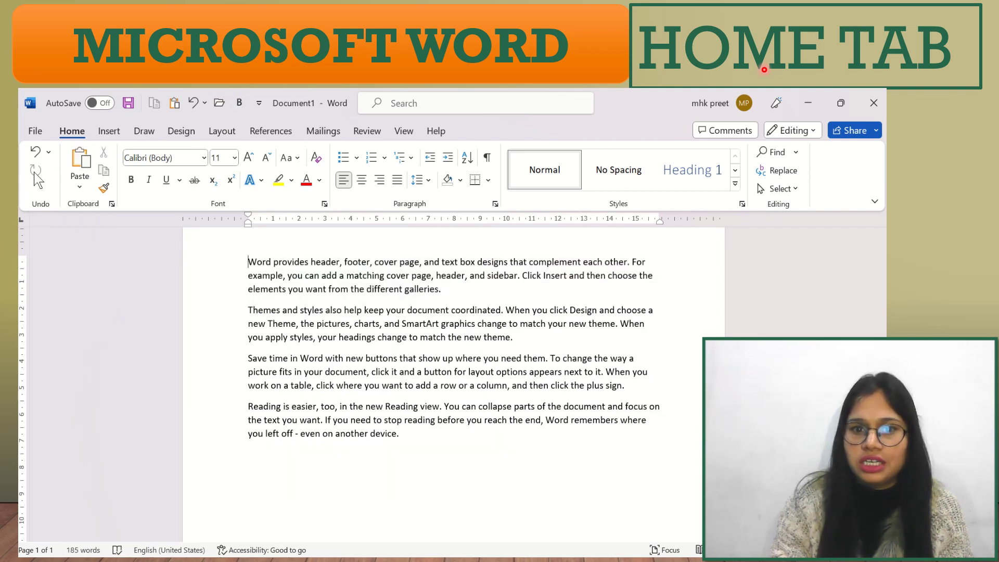
{"action": "left_click", "coordinate": [35, 152]}
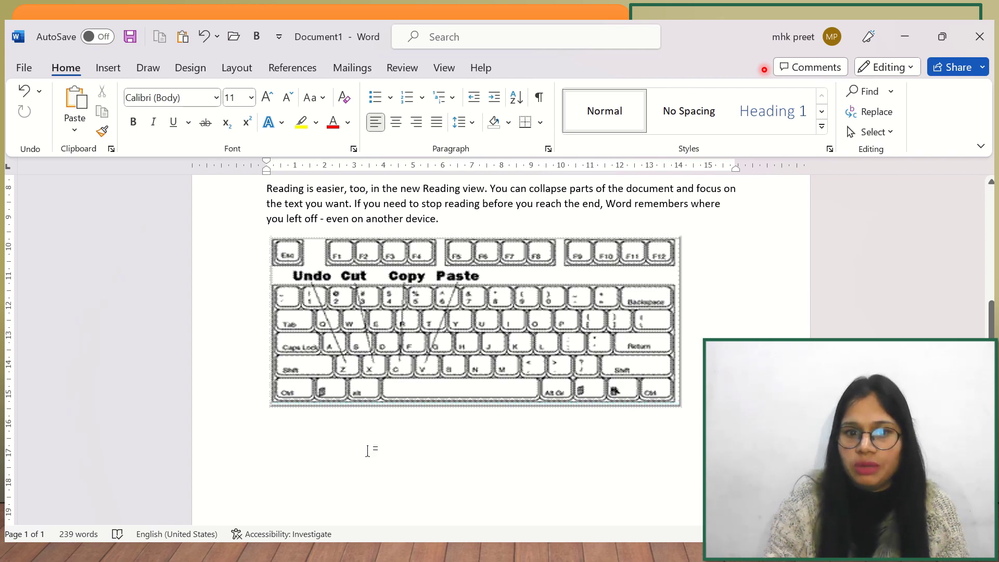
Scroll the document to the keyboard picture below the last paragraph
{"action": "left_click_drag", "start_coordinate": [991, 335], "coordinate": [990, 249]}
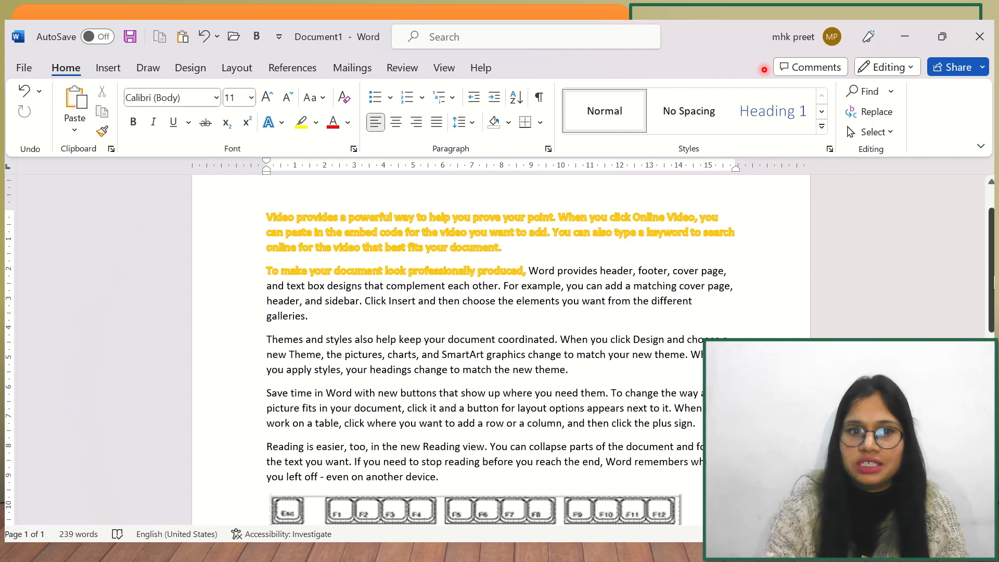
Cut the gold text block and paste it right after 'galleries.'
{"action": "left_click_drag", "start_coordinate": [991, 281], "coordinate": [991, 265]}
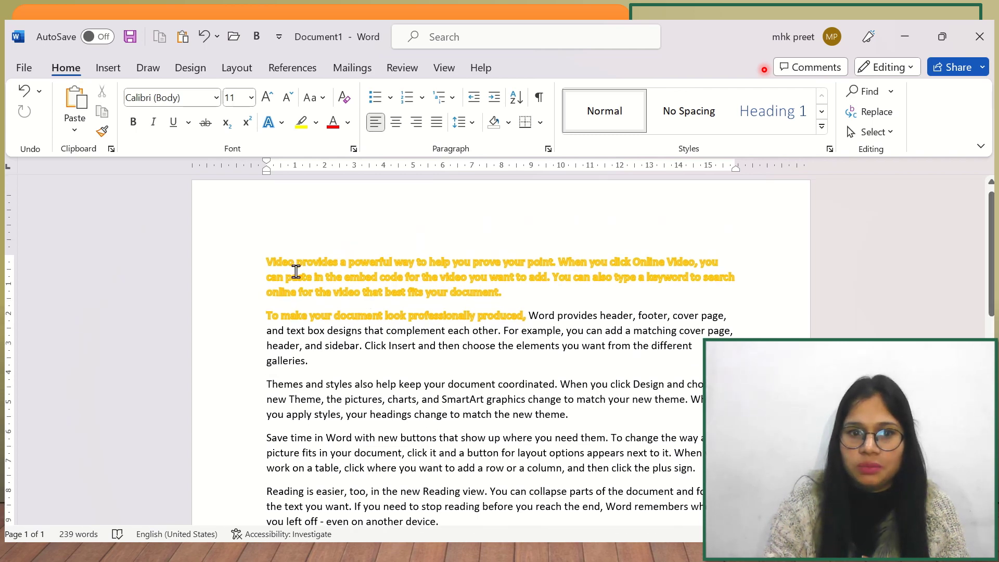
{"action": "left_click", "coordinate": [265, 259]}
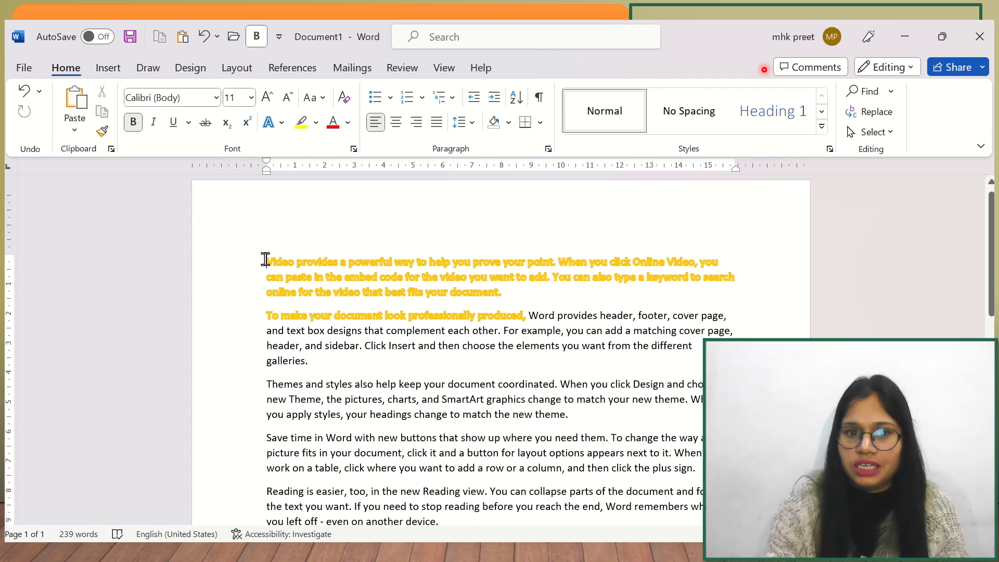
{"action": "left_click_drag", "start_coordinate": [265, 259], "coordinate": [522, 314]}
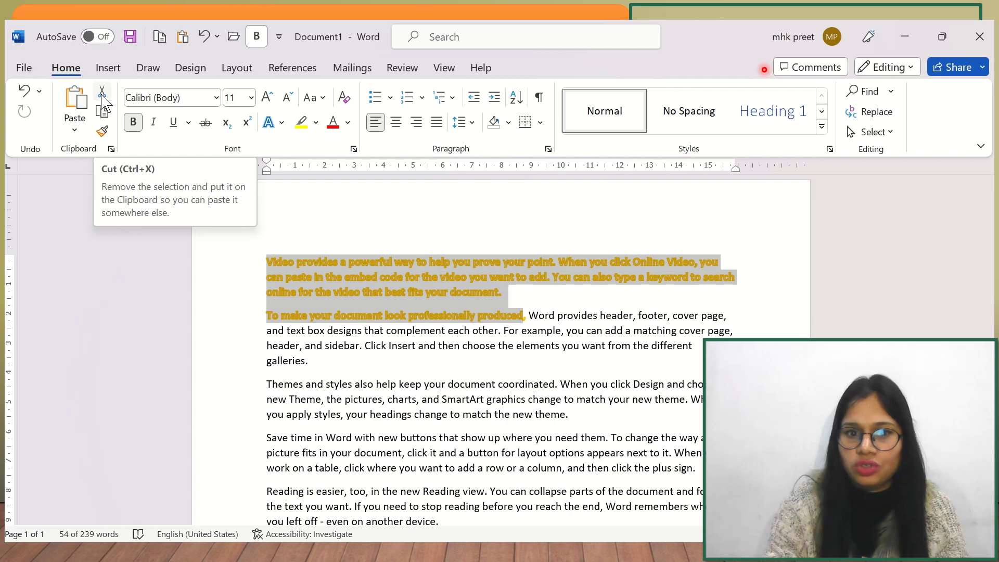
{"action": "left_click", "coordinate": [103, 98]}
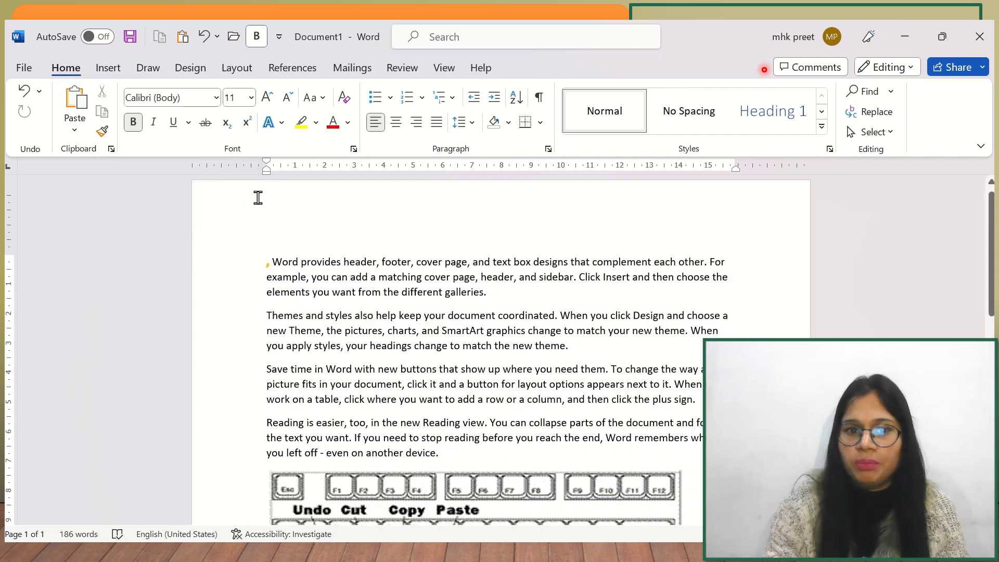
{"action": "left_click", "coordinate": [520, 291]}
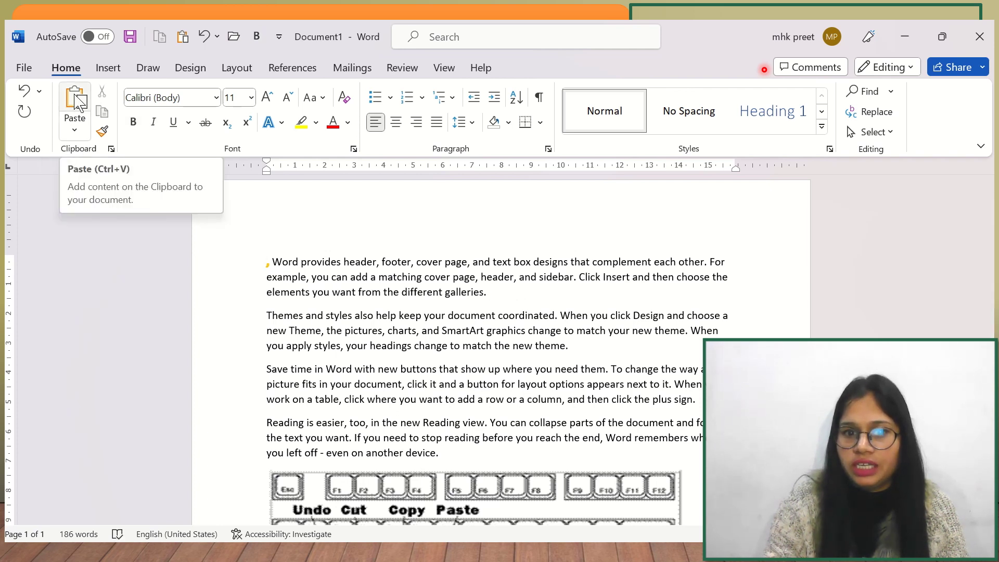
{"action": "left_click", "coordinate": [77, 102]}
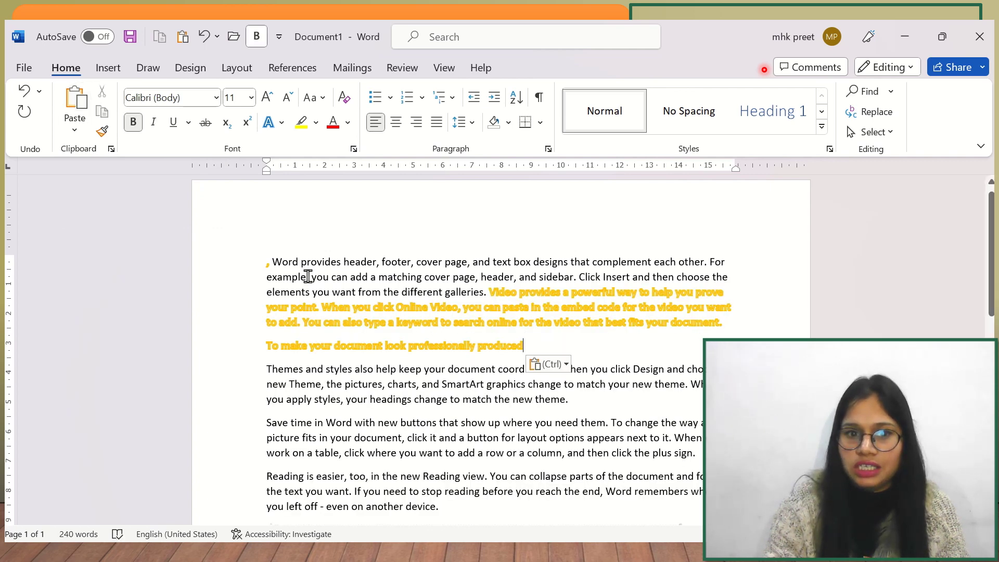
Copy the 'Word provides' passage into a new paragraph below the 'produced' line
{"action": "left_click_drag", "start_coordinate": [274, 262], "coordinate": [485, 288]}
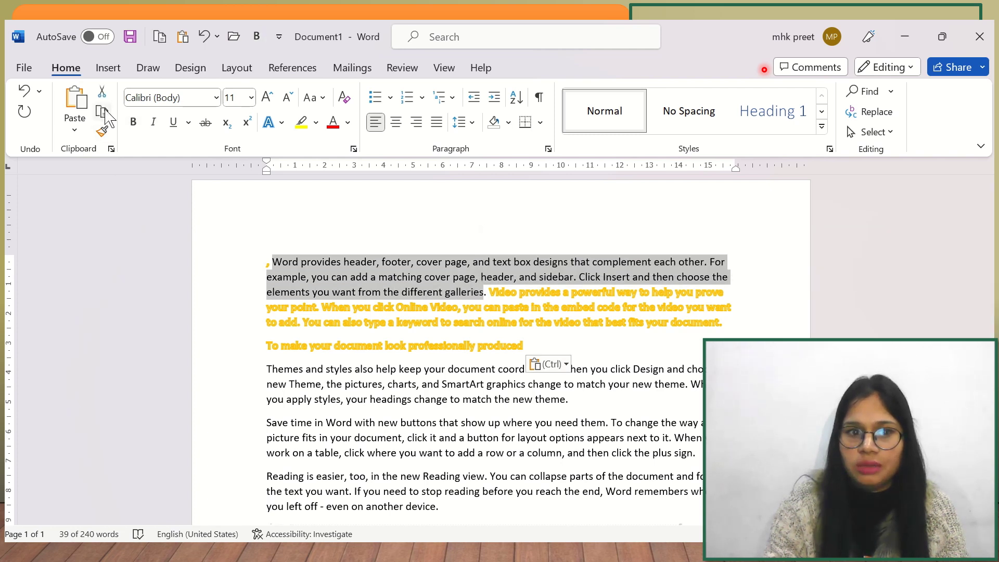
{"action": "left_click", "coordinate": [103, 114]}
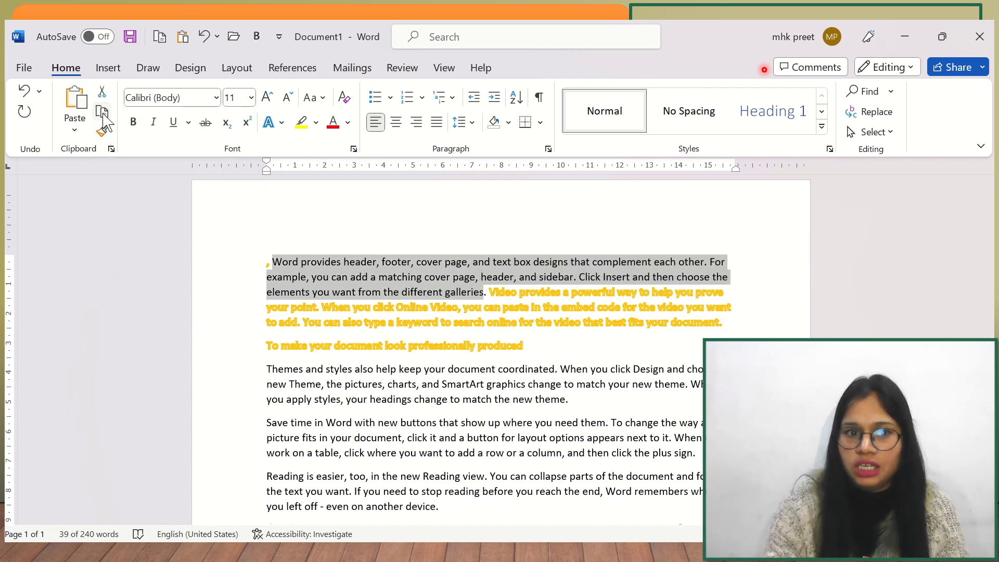
{"action": "left_click", "coordinate": [533, 350]}
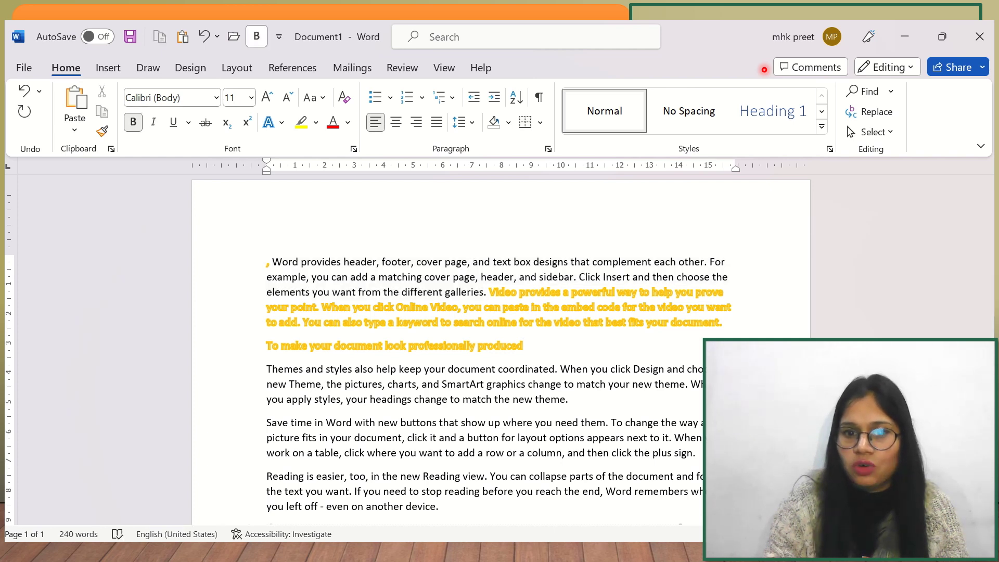
{"action": "key", "text": "Return"}
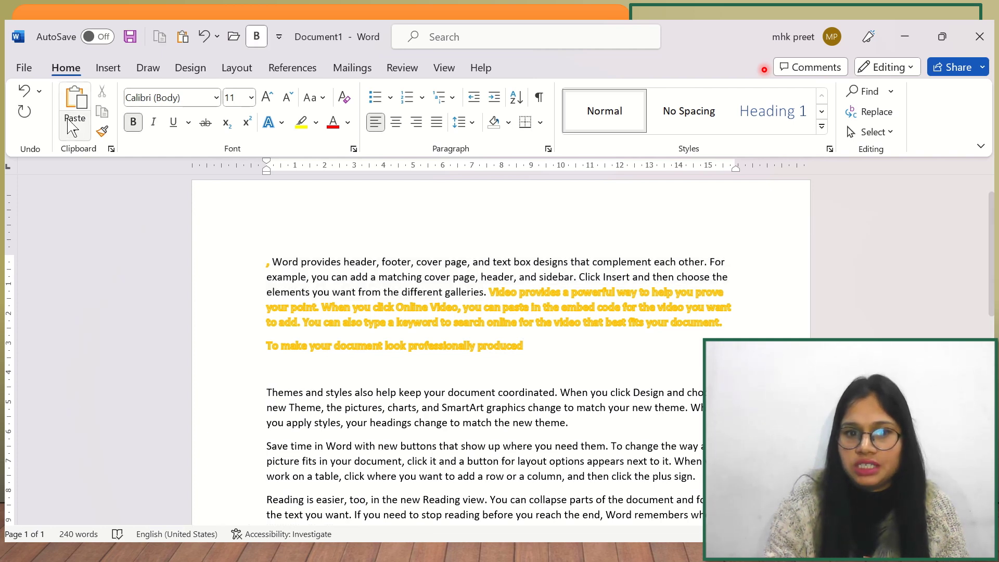
{"action": "left_click", "coordinate": [72, 117]}
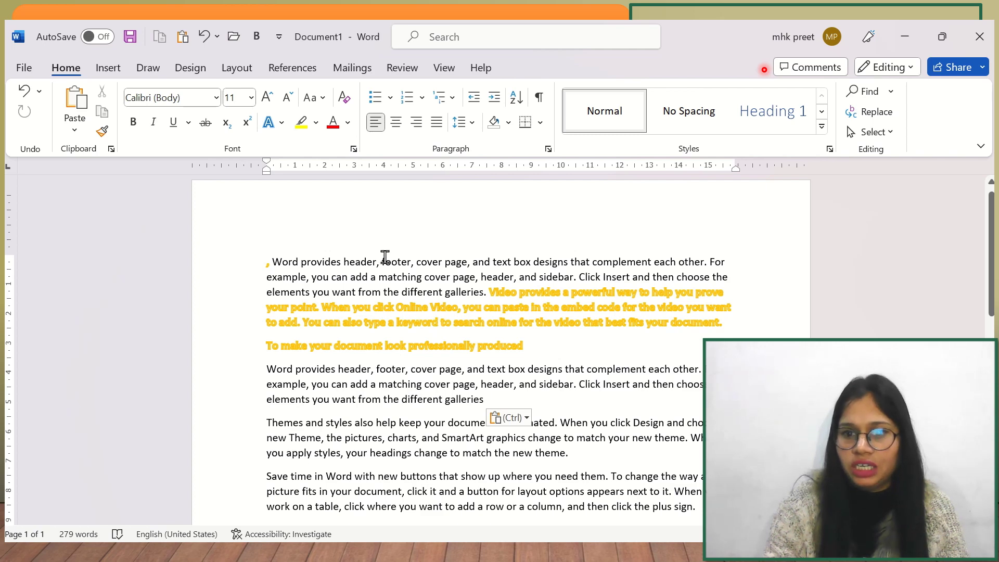
Undo the last change, then select the whole first paragraph and open the font list
{"action": "key", "text": "ctrl+z"}
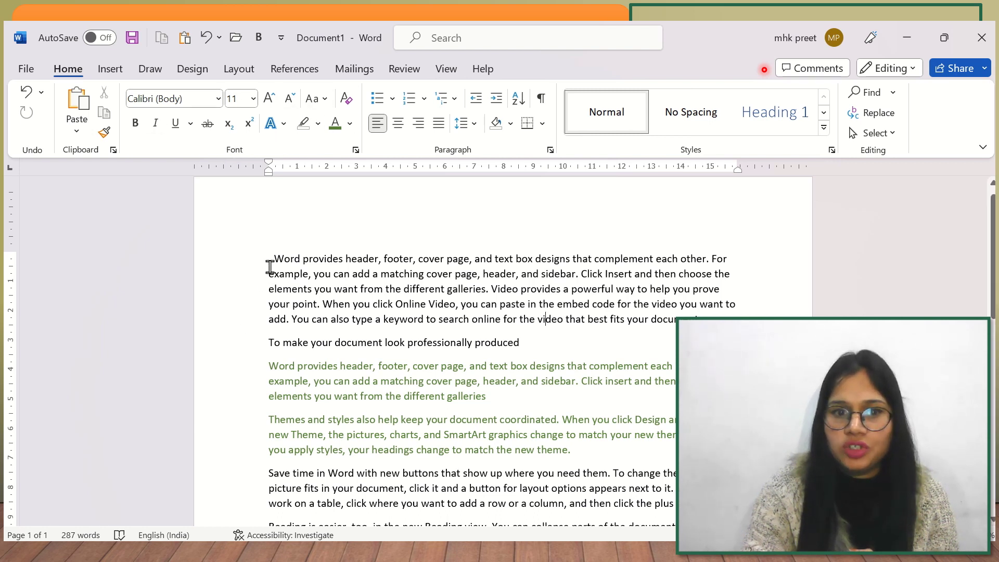
{"action": "left_click_drag", "start_coordinate": [273, 261], "coordinate": [767, 316]}
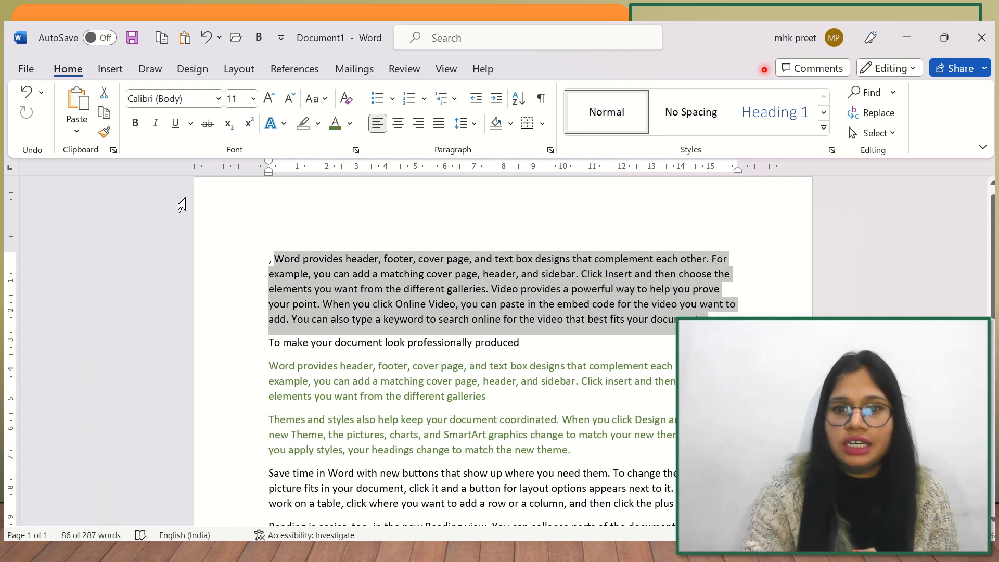
{"action": "left_click", "coordinate": [219, 100]}
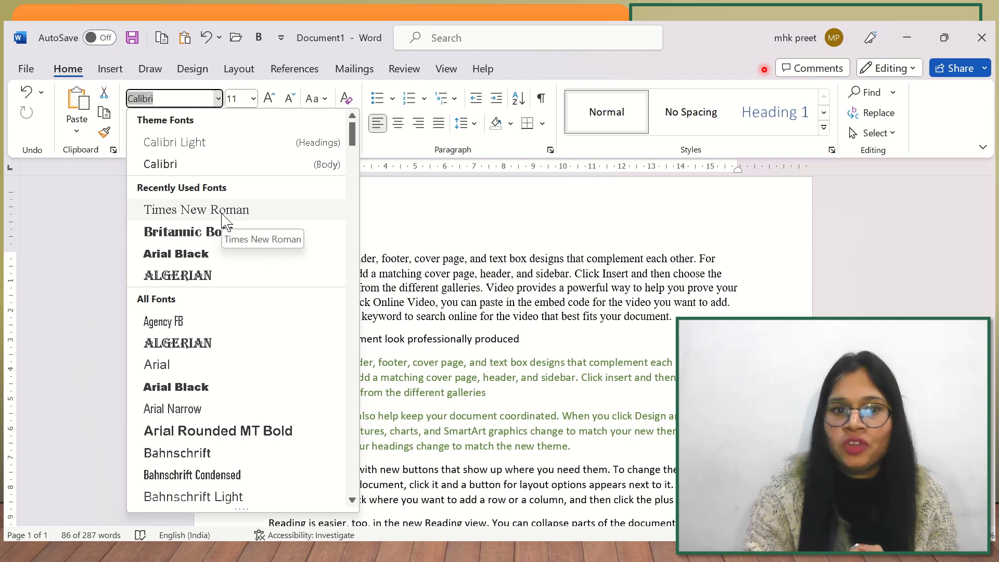
Set the first paragraph in Times New Roman at 72 pt, then grow it to 90 pt
{"action": "left_click", "coordinate": [223, 213]}
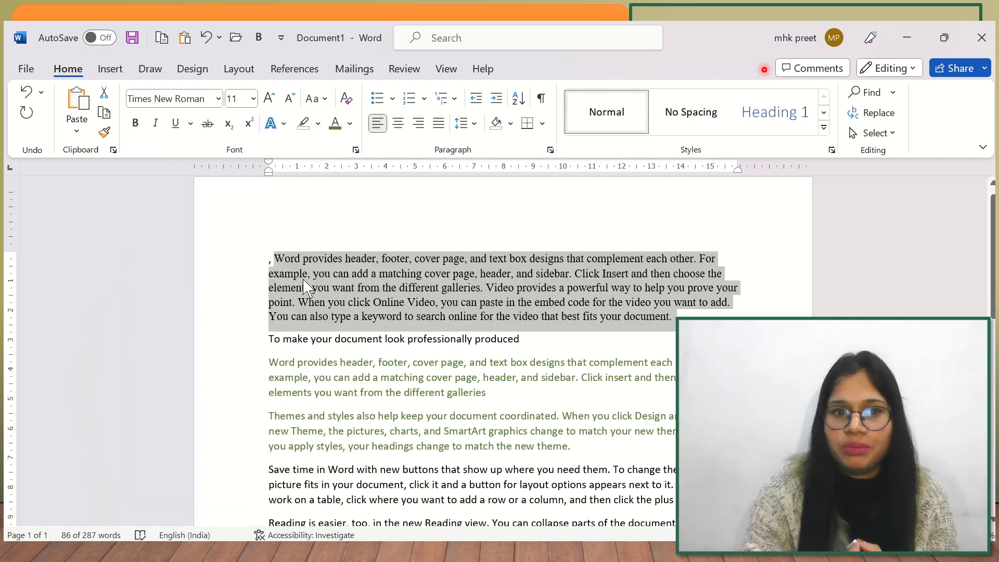
{"action": "left_click", "coordinate": [253, 99]}
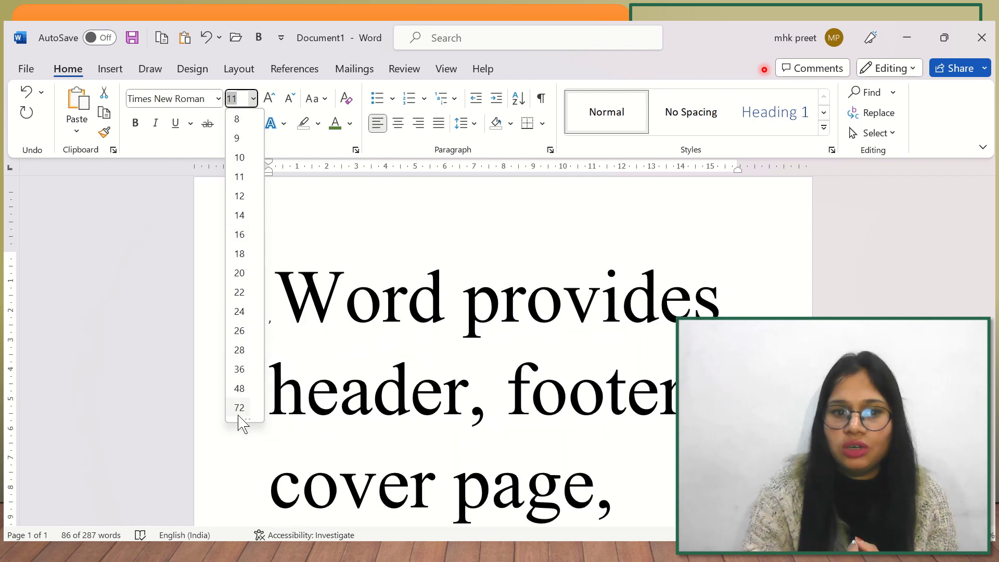
{"action": "left_click", "coordinate": [239, 408]}
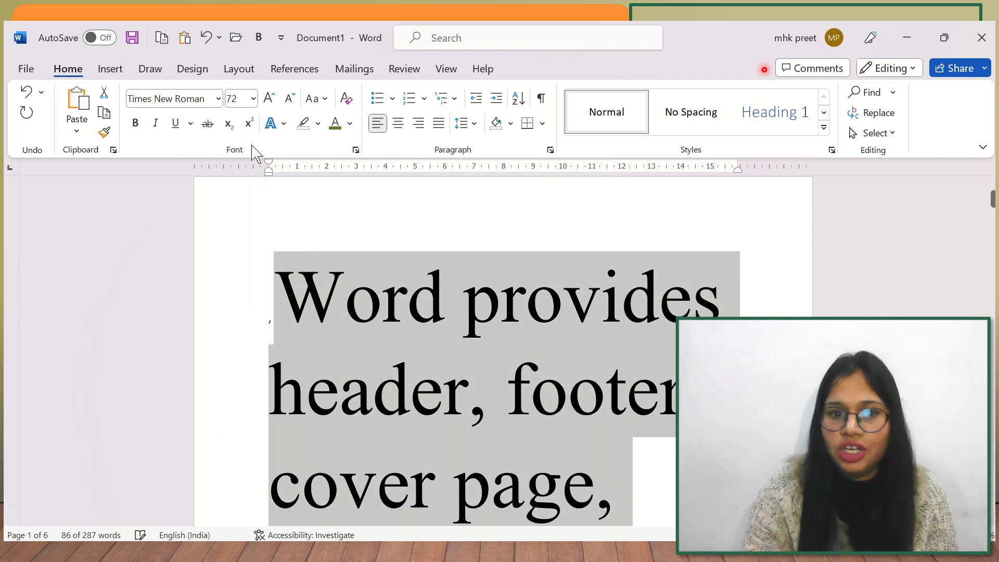
{"action": "left_click", "coordinate": [271, 103]}
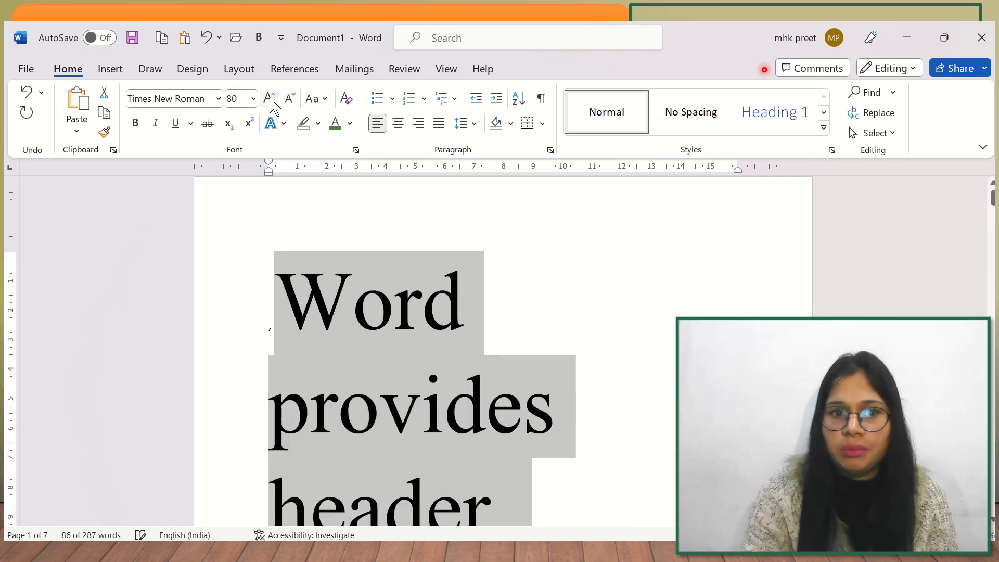
{"action": "left_click", "coordinate": [271, 103]}
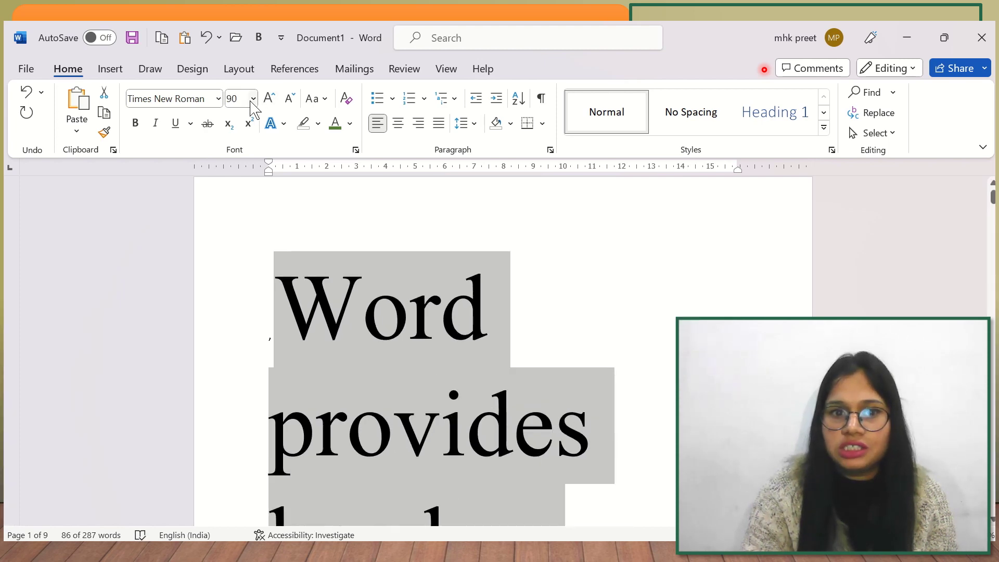
Shrink the paragraph to 8 pt from the size list, then down to 6 pt
{"action": "left_click", "coordinate": [253, 99]}
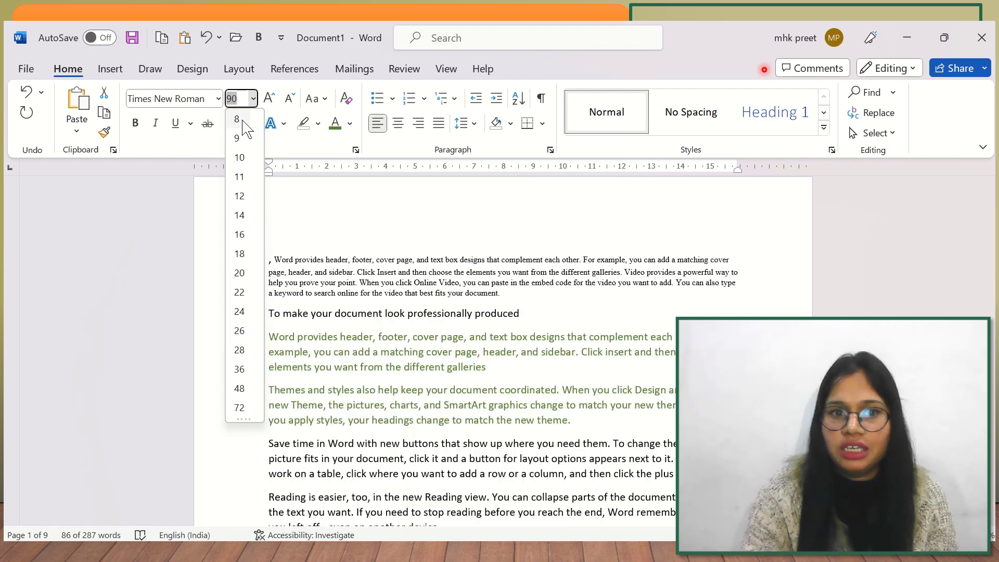
{"action": "left_click", "coordinate": [250, 116]}
{"action": "left_click", "coordinate": [292, 102]}
{"action": "left_click", "coordinate": [293, 102]}
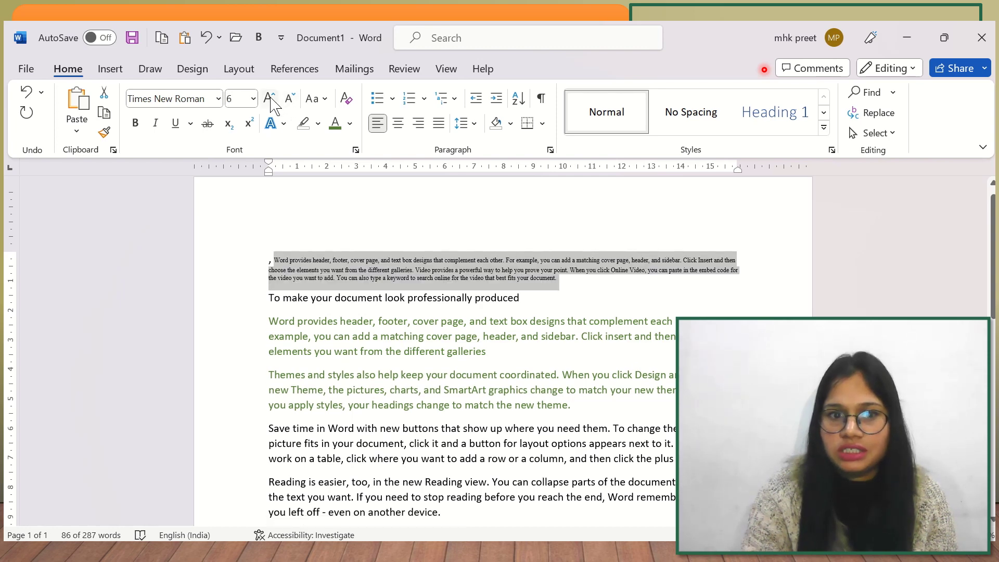
Grow the paragraph text to 18 pt, then shrink it to 14 pt
{"action": "left_click", "coordinate": [271, 100]}
{"action": "left_click", "coordinate": [271, 100]}
{"action": "left_click", "coordinate": [271, 100]}
{"action": "left_click", "coordinate": [271, 100]}
{"action": "left_click", "coordinate": [271, 100]}
{"action": "left_click", "coordinate": [271, 100]}
{"action": "left_click", "coordinate": [271, 100]}
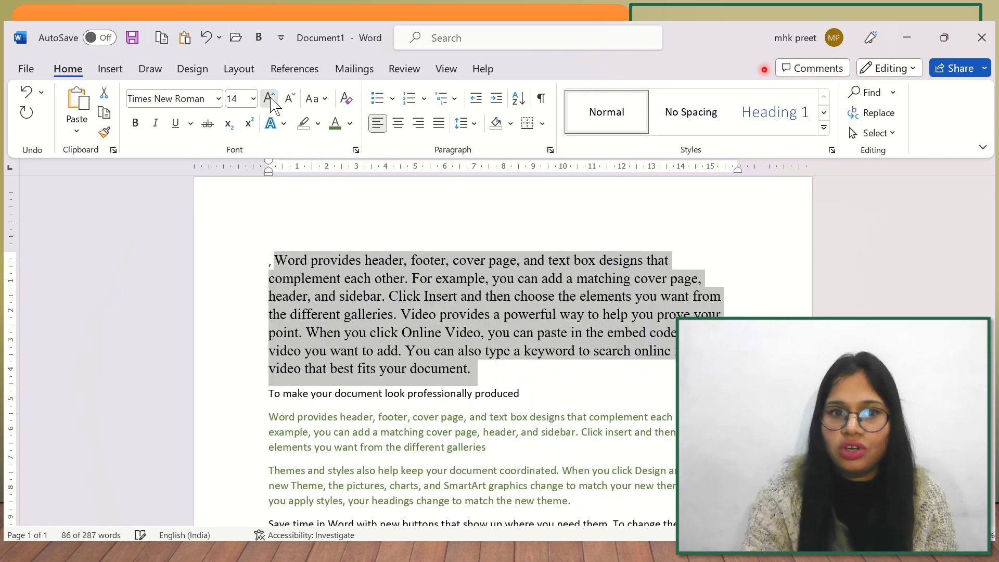
{"action": "left_click", "coordinate": [271, 100]}
{"action": "left_click", "coordinate": [271, 100]}
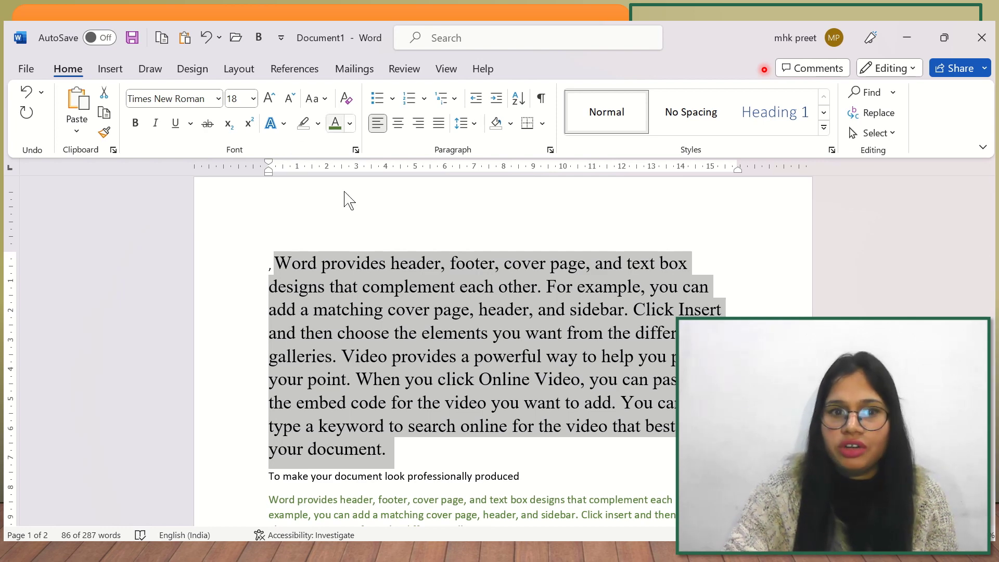
{"action": "left_click", "coordinate": [290, 100]}
{"action": "left_click", "coordinate": [290, 100]}
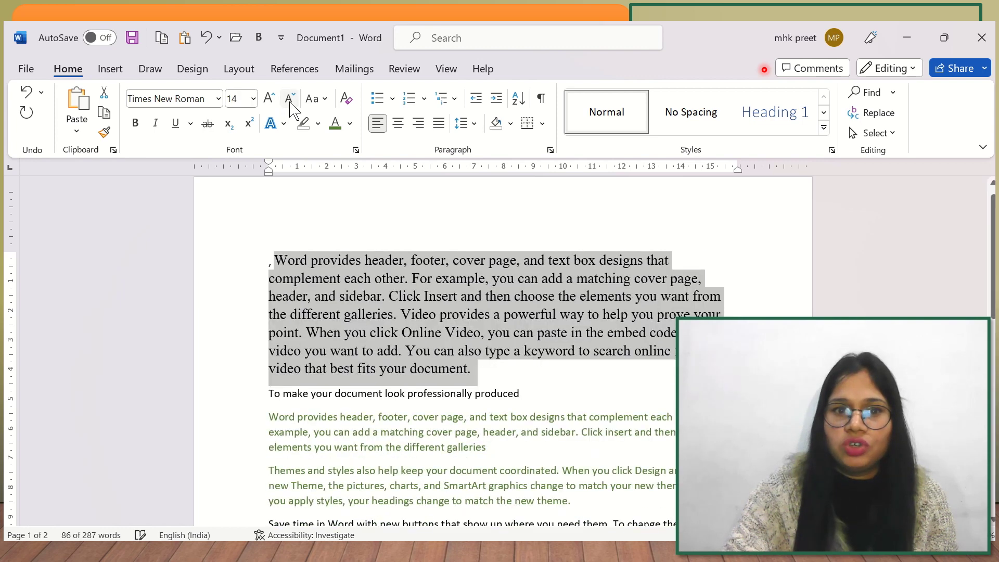
Select the first paragraph and convert it to lowercase
{"action": "left_click", "coordinate": [319, 98]}
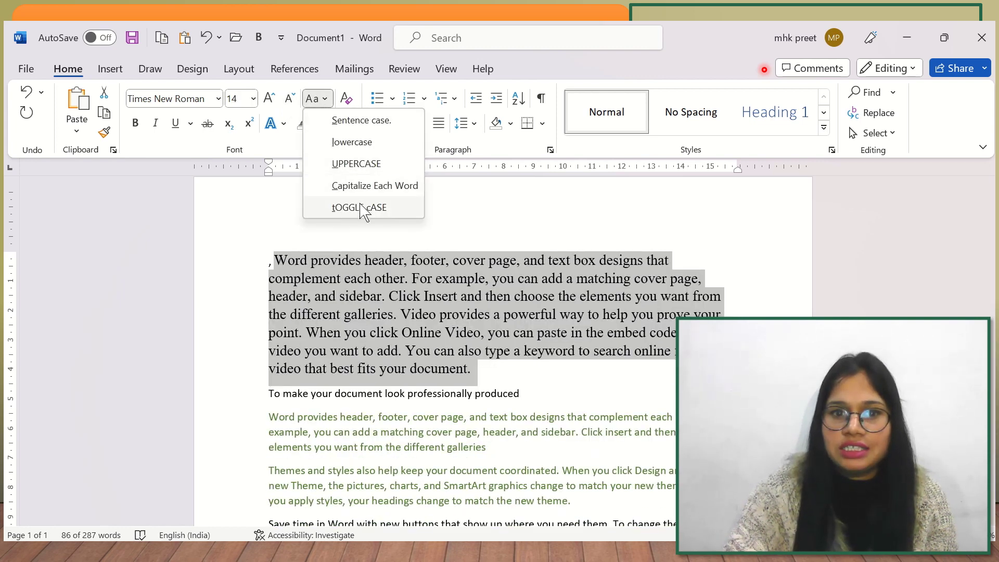
{"action": "left_click", "coordinate": [421, 234]}
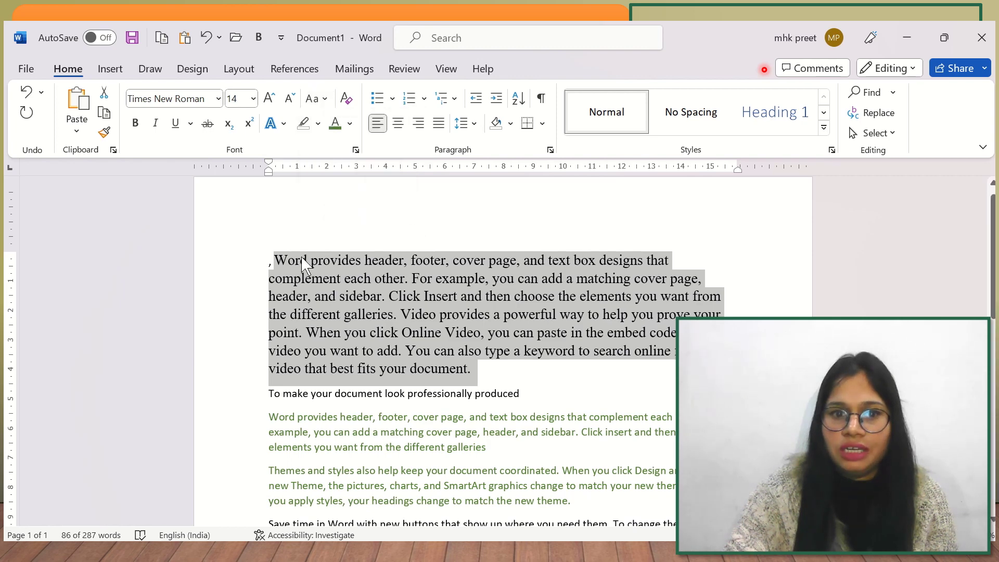
{"action": "left_click", "coordinate": [270, 260]}
{"action": "left_click_drag", "start_coordinate": [270, 260], "coordinate": [473, 369]}
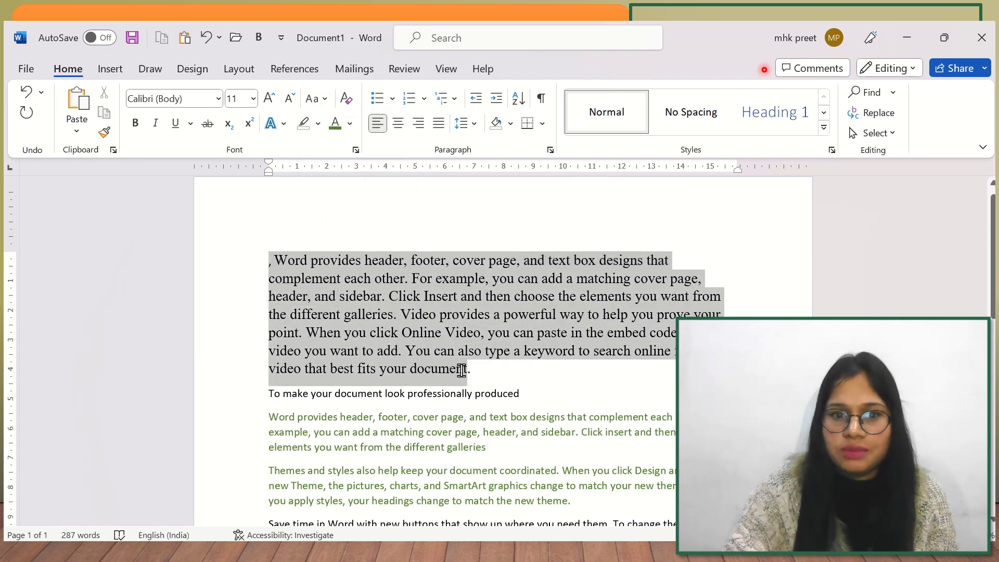
{"action": "left_click", "coordinate": [318, 99]}
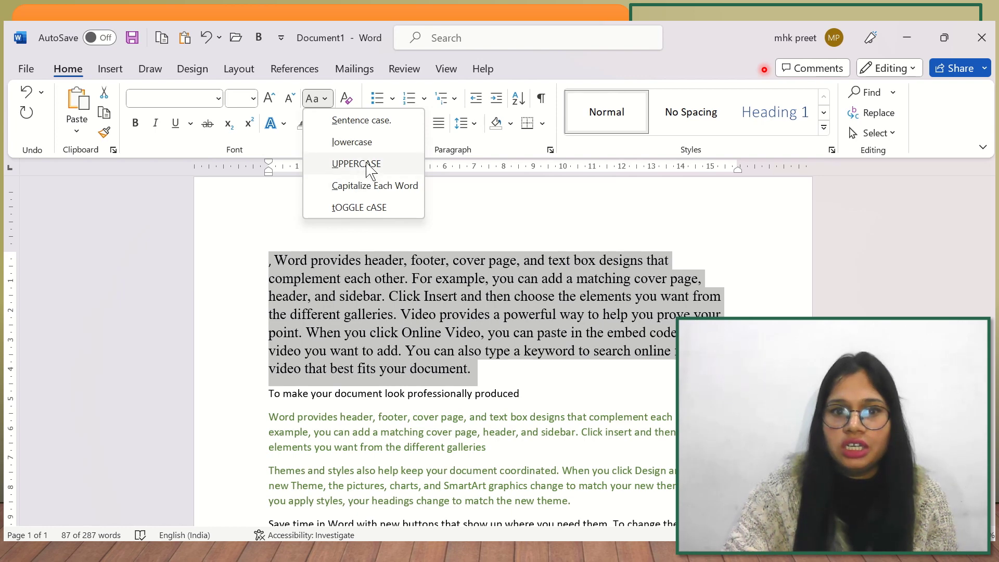
{"action": "left_click", "coordinate": [368, 143]}
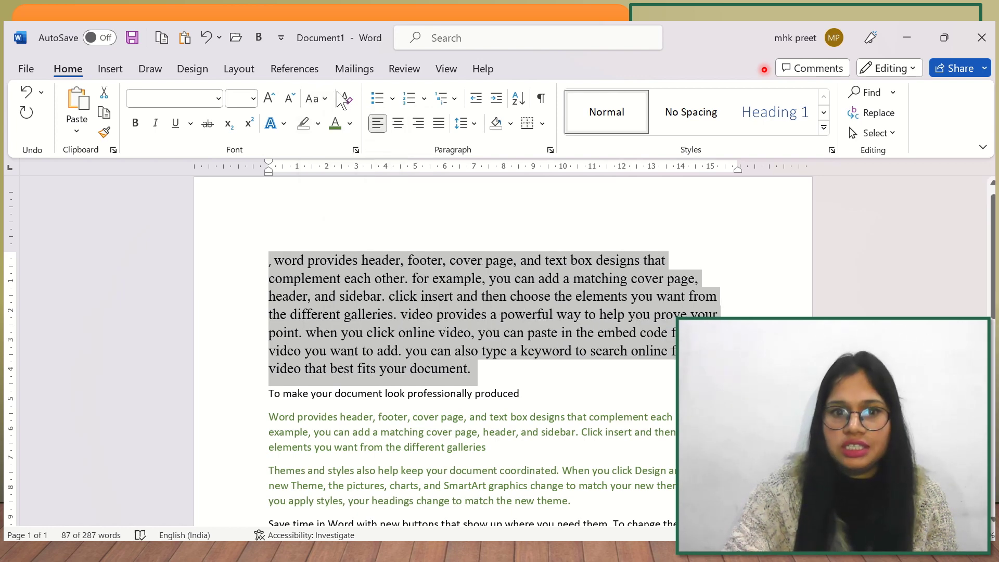
Change the paragraph to UPPERCASE, then to Capitalize Each Word
{"action": "left_click", "coordinate": [317, 98]}
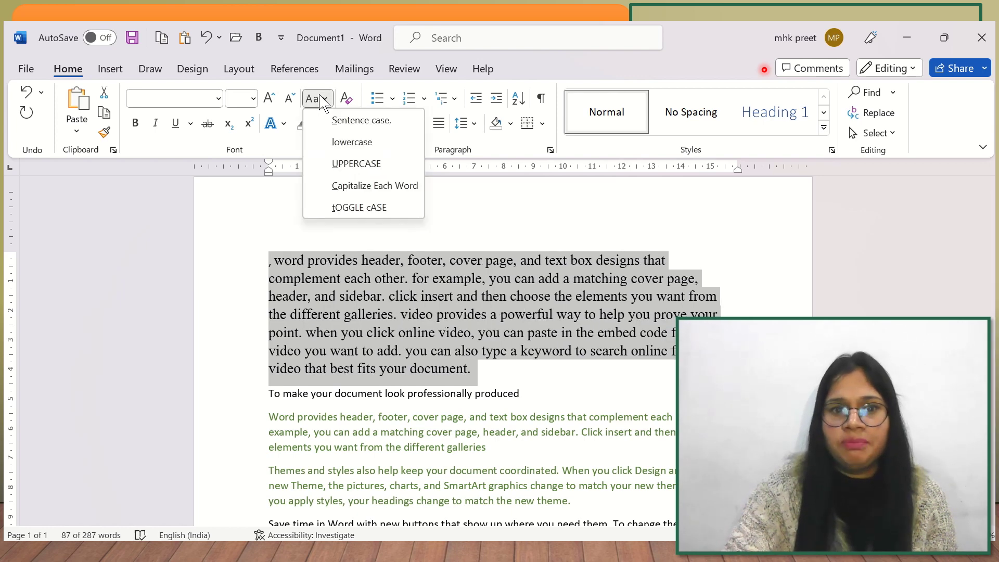
{"action": "left_click", "coordinate": [345, 166]}
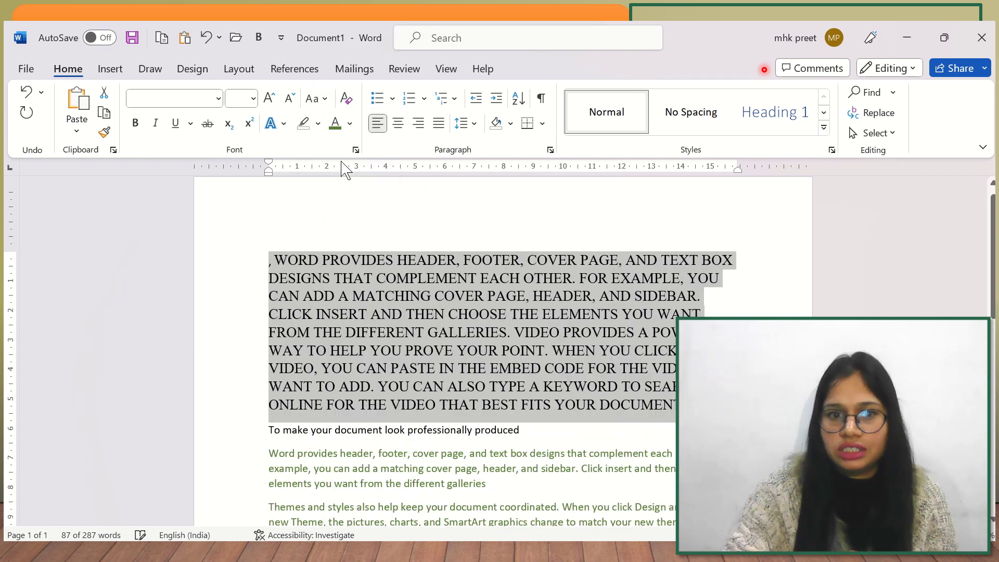
{"action": "left_click", "coordinate": [317, 99]}
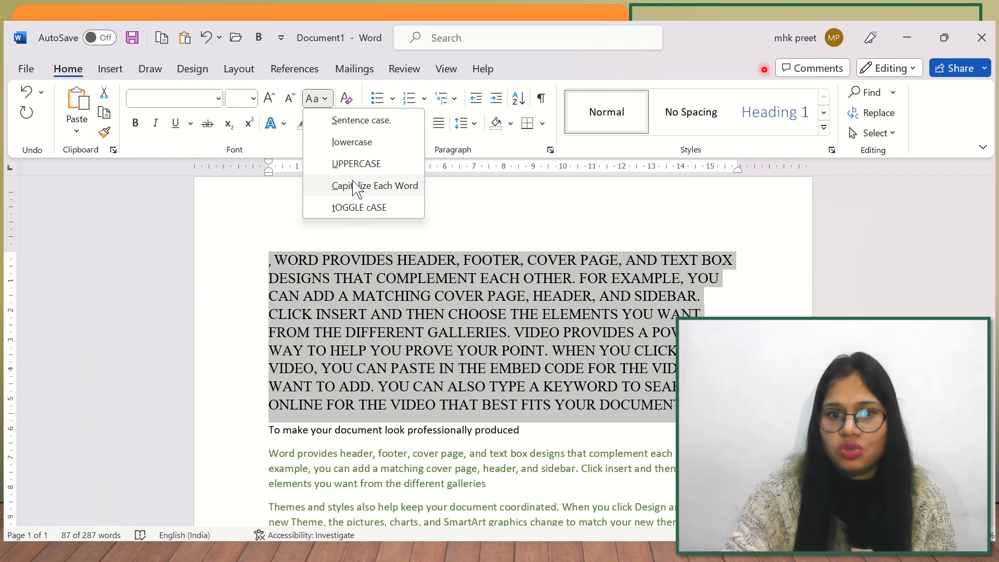
{"action": "left_click", "coordinate": [355, 186]}
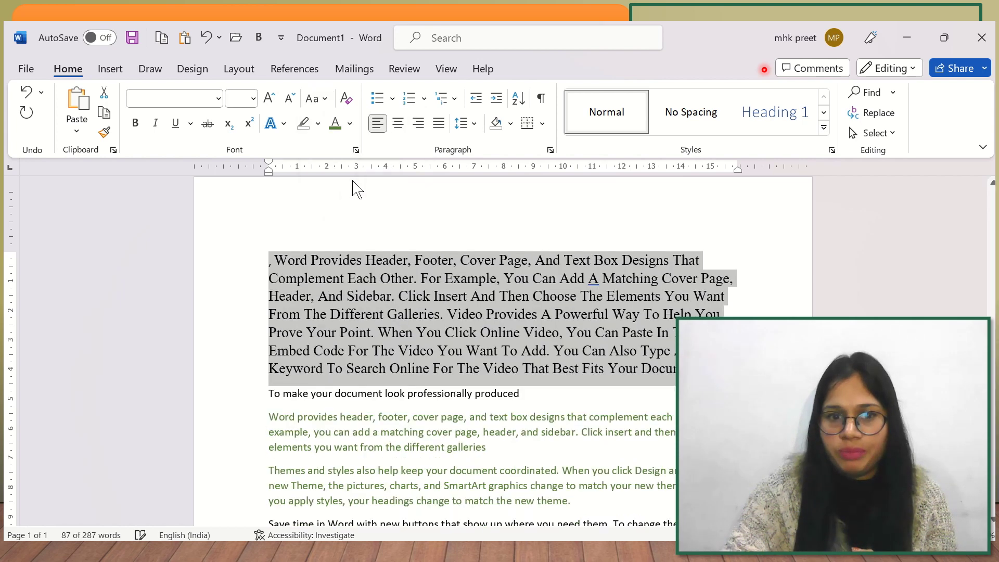
Apply tOGGLE cASE, then settle on Sentence case
{"action": "left_click", "coordinate": [323, 100]}
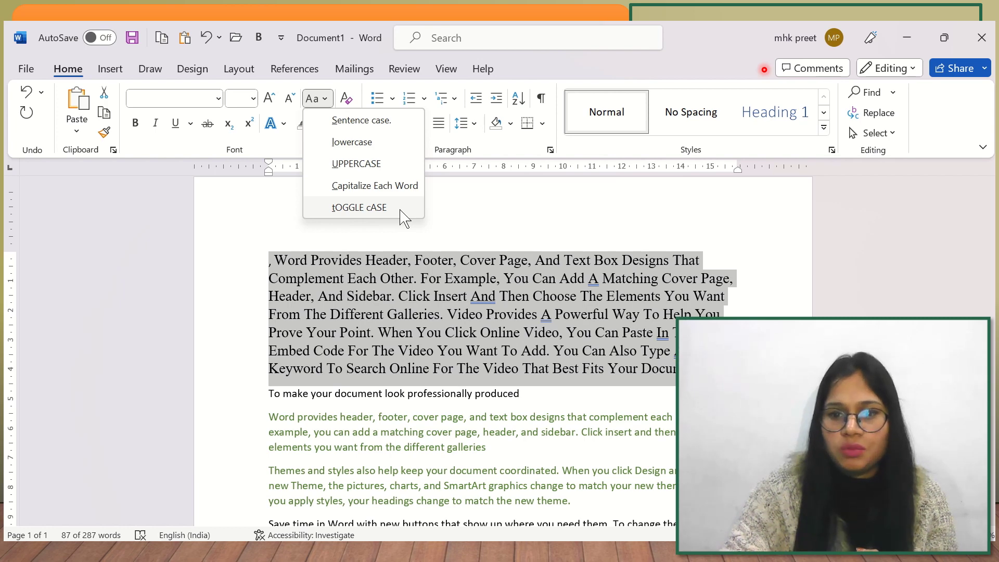
{"action": "left_click", "coordinate": [358, 207]}
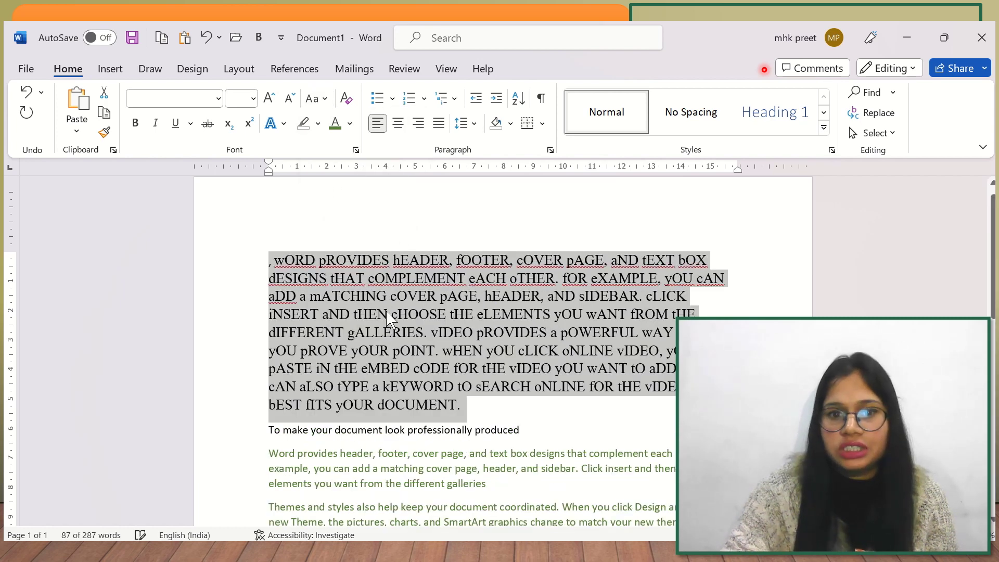
{"action": "left_click", "coordinate": [316, 99]}
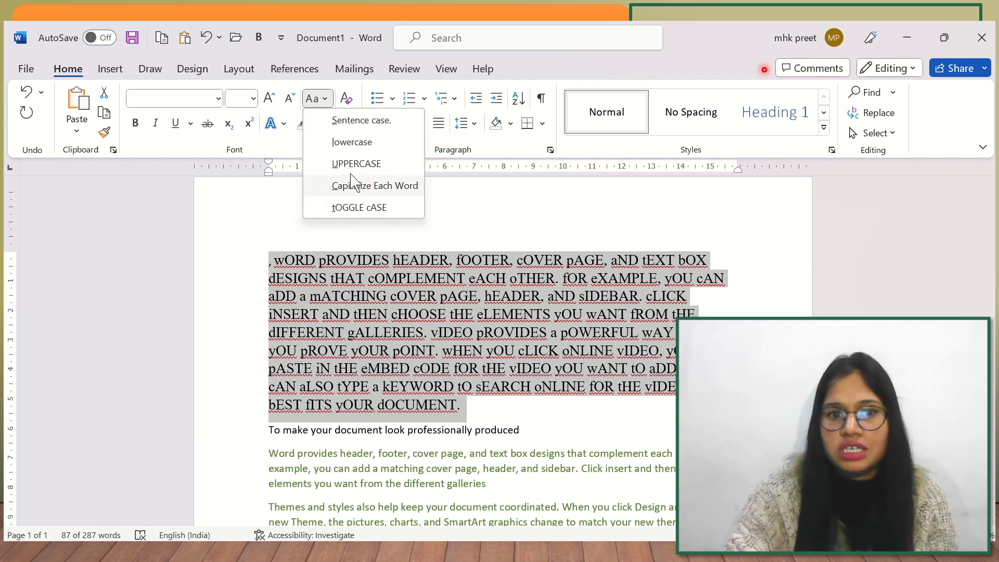
{"action": "left_click", "coordinate": [367, 121]}
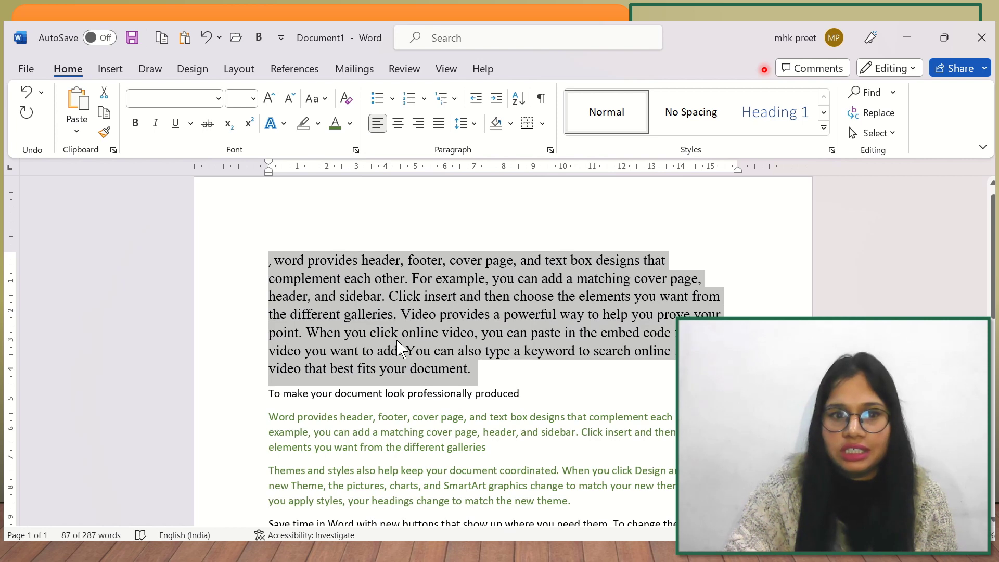
Make the first paragraph bold, italic and thick-underlined
{"action": "left_click", "coordinate": [134, 124]}
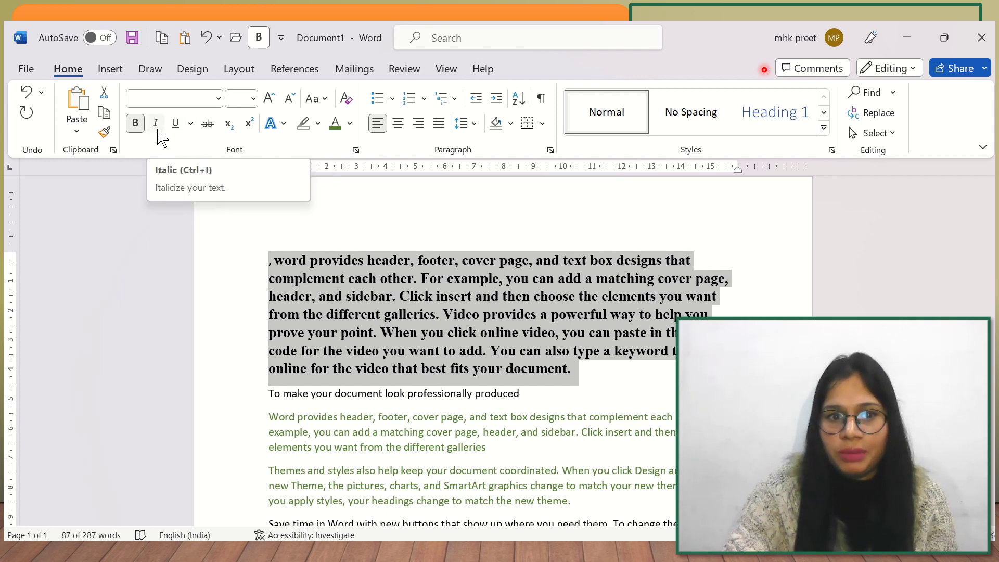
{"action": "left_click", "coordinate": [155, 124]}
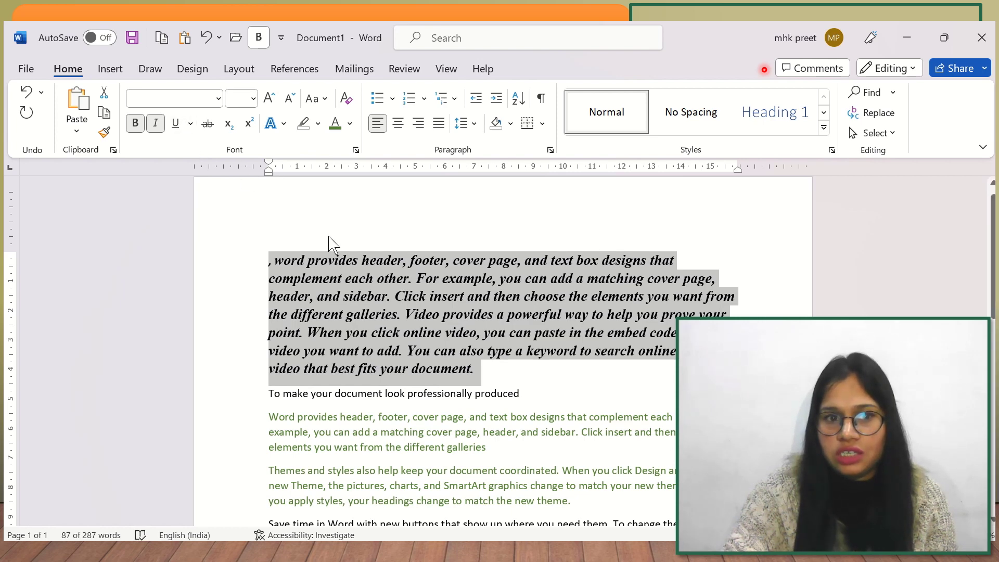
{"action": "left_click", "coordinate": [190, 123]}
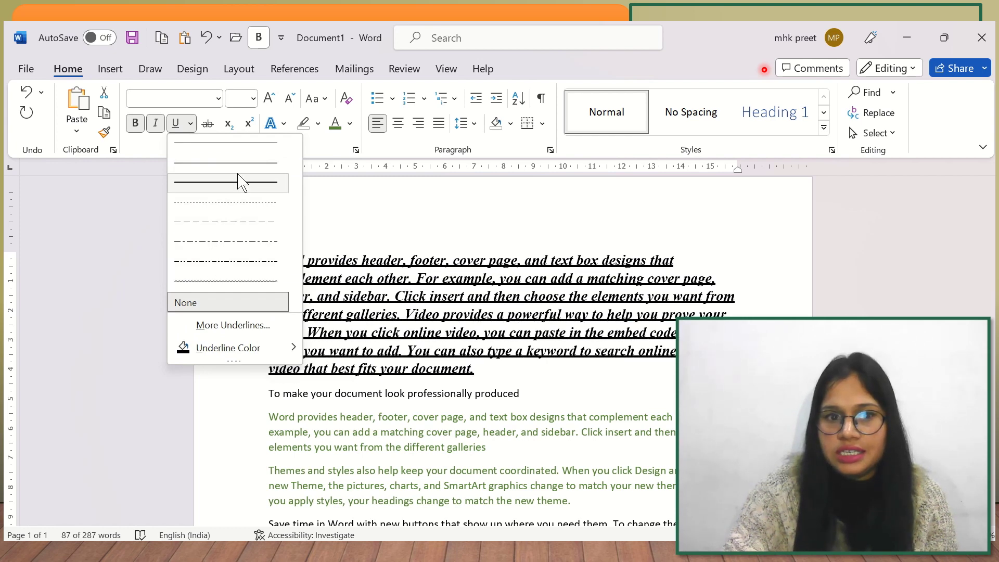
{"action": "left_click", "coordinate": [241, 183]}
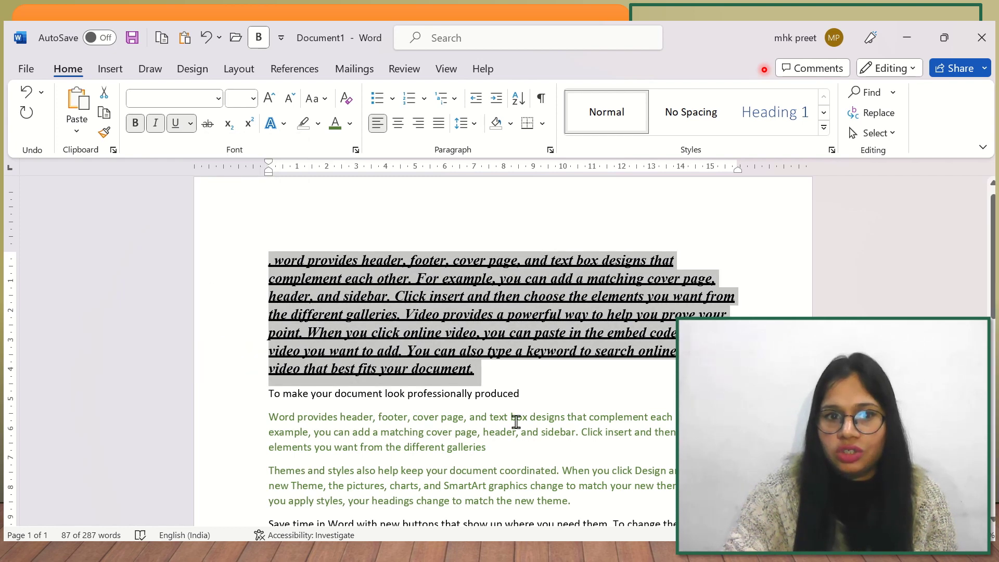
Remove the underline and italics from the first paragraph, leaving it bold
{"action": "left_click", "coordinate": [556, 386]}
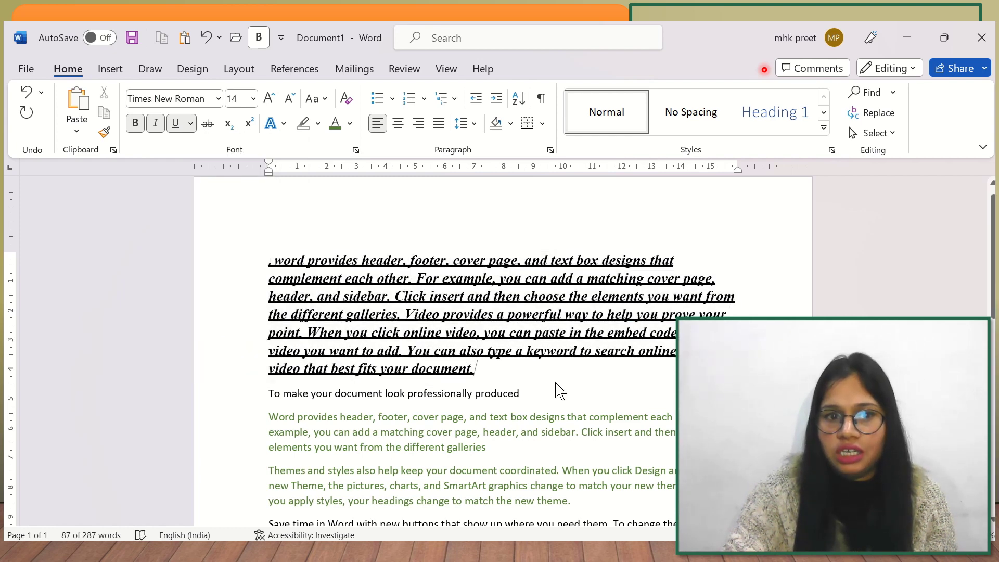
{"action": "left_click", "coordinate": [439, 450]}
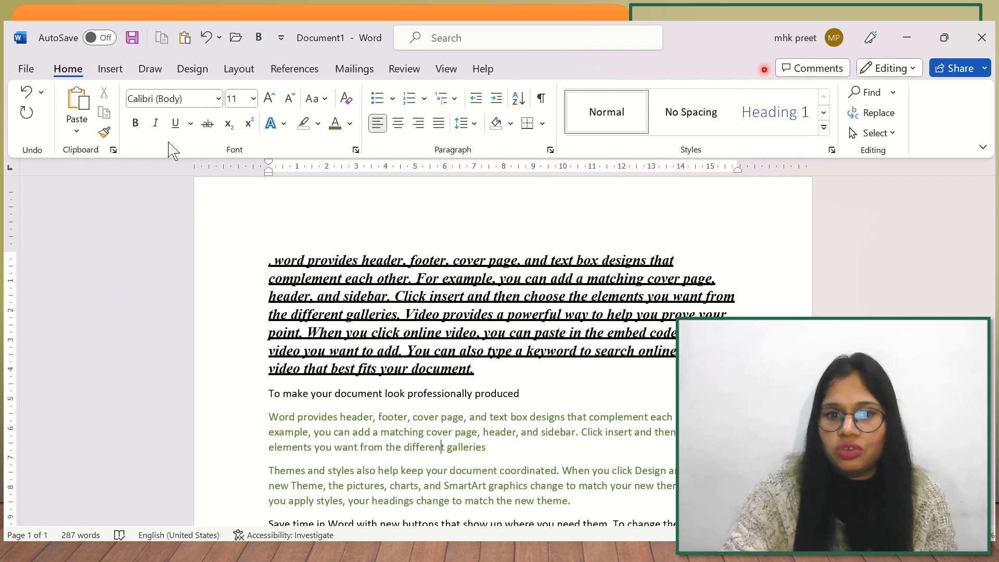
{"action": "left_click", "coordinate": [327, 286]}
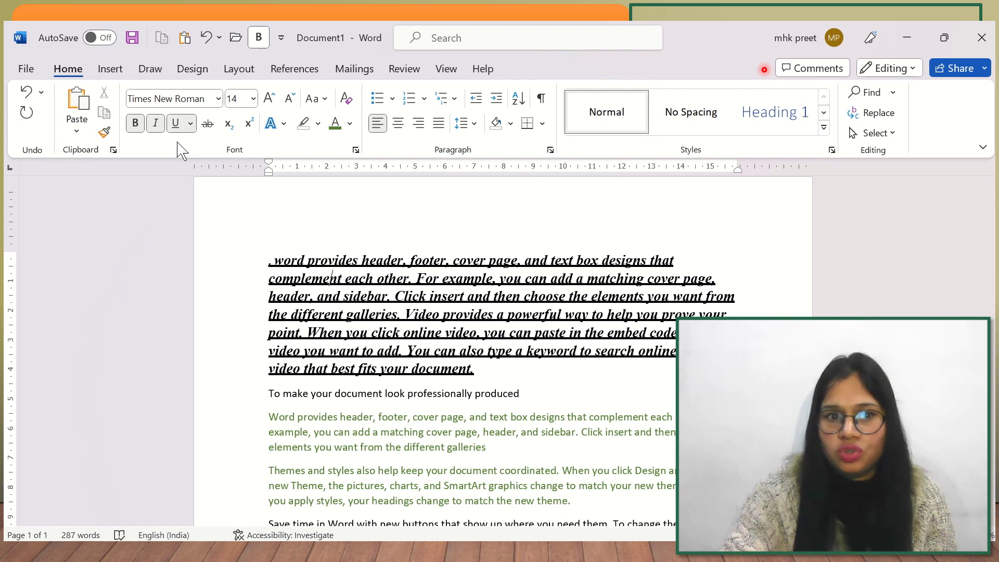
{"action": "left_click", "coordinate": [177, 125]}
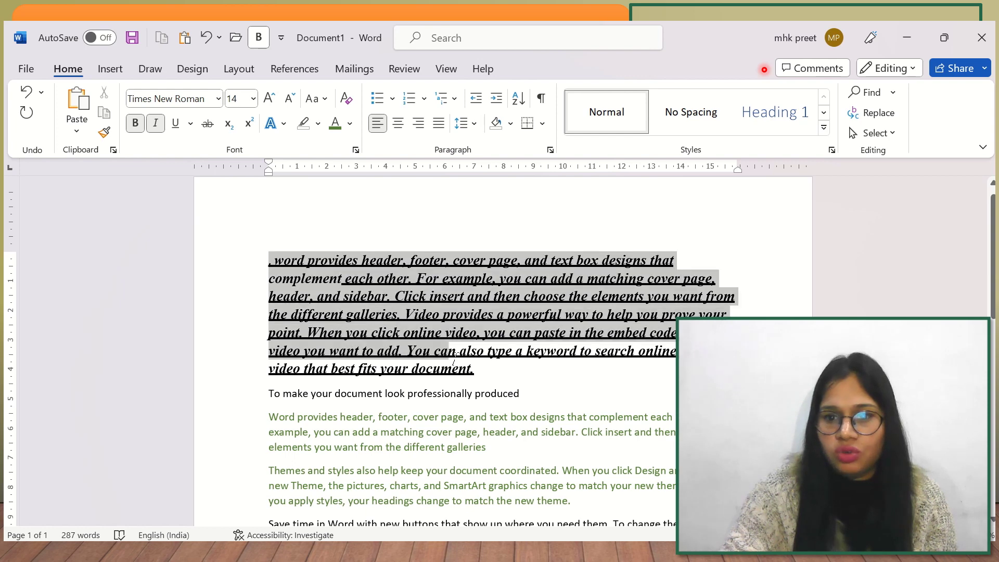
{"action": "left_click_drag", "start_coordinate": [269, 265], "coordinate": [478, 371]}
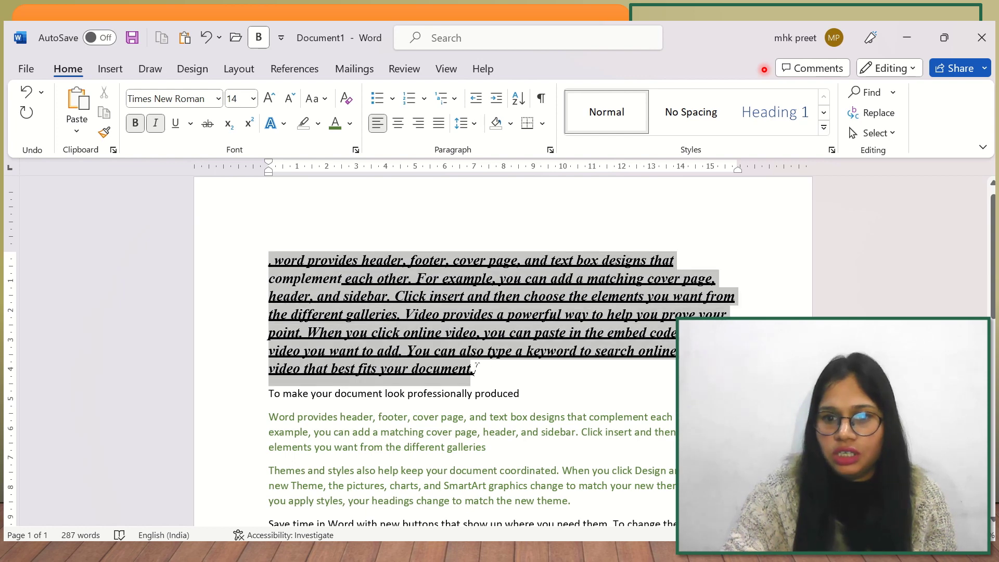
{"action": "left_click", "coordinate": [176, 126]}
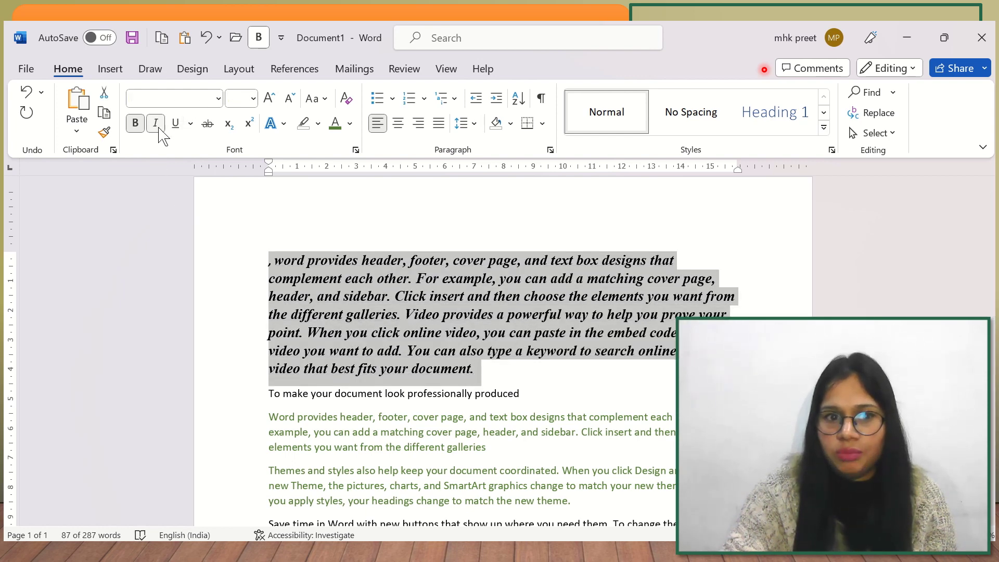
{"action": "left_click", "coordinate": [156, 124]}
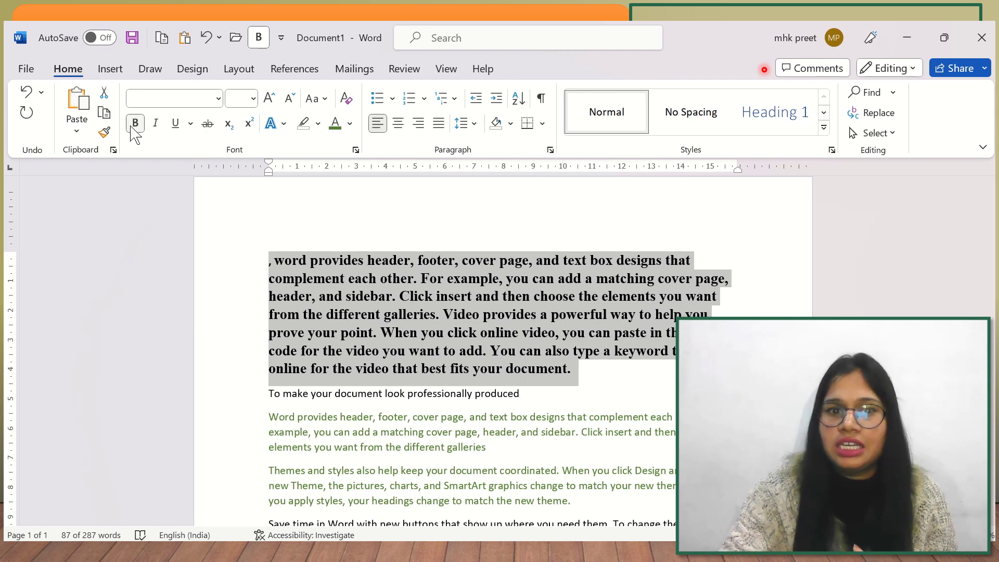
{"action": "left_click", "coordinate": [544, 400]}
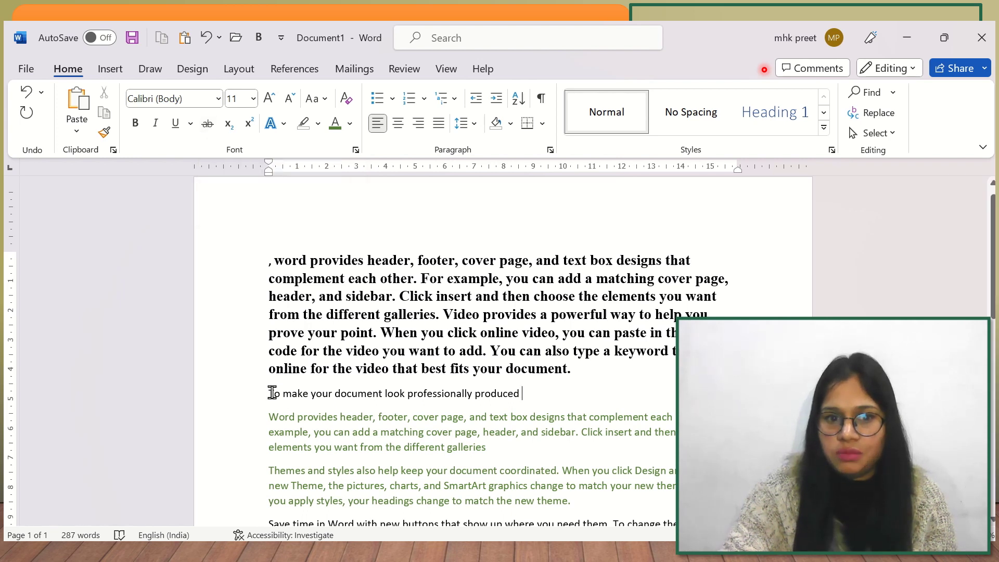
{"action": "left_click_drag", "start_coordinate": [269, 393], "coordinate": [520, 395]}
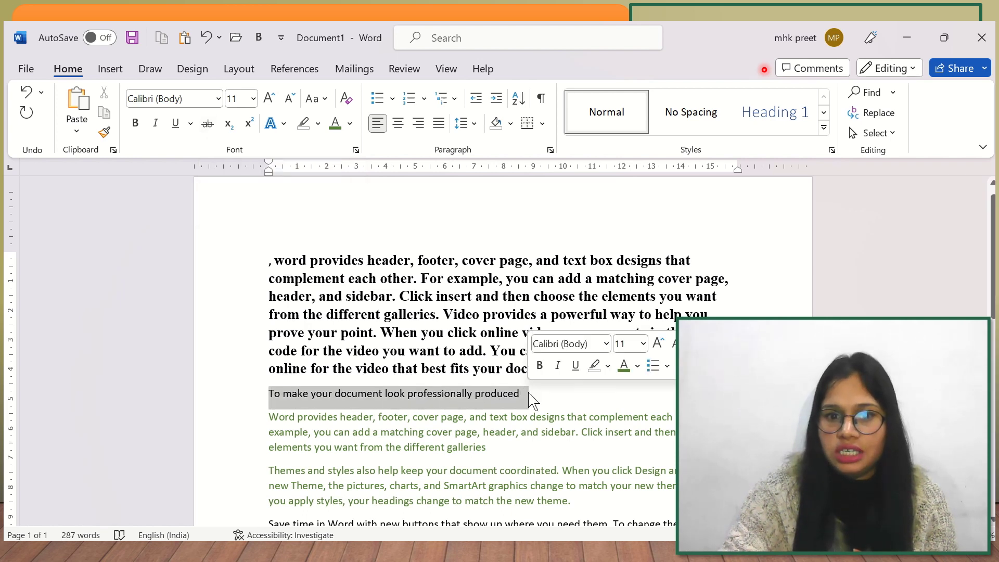
{"action": "left_click", "coordinate": [207, 123]}
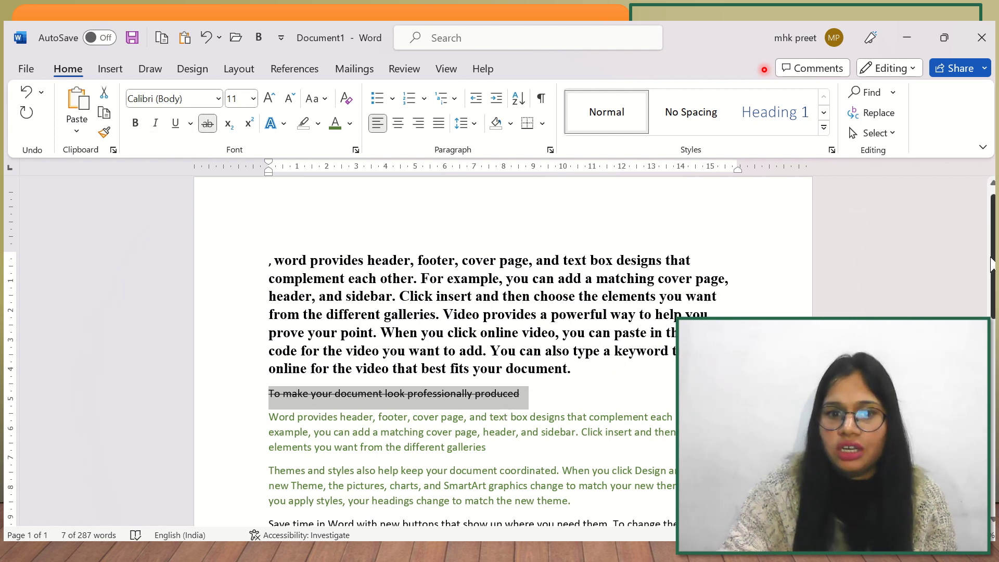
{"action": "left_click_drag", "start_coordinate": [993, 264], "coordinate": [992, 295]}
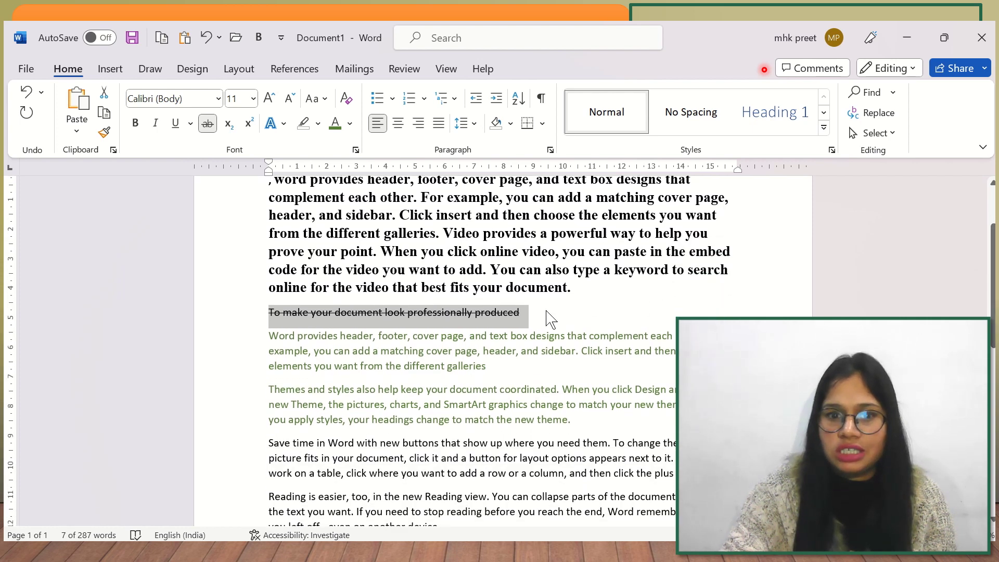
{"action": "left_click", "coordinate": [209, 127]}
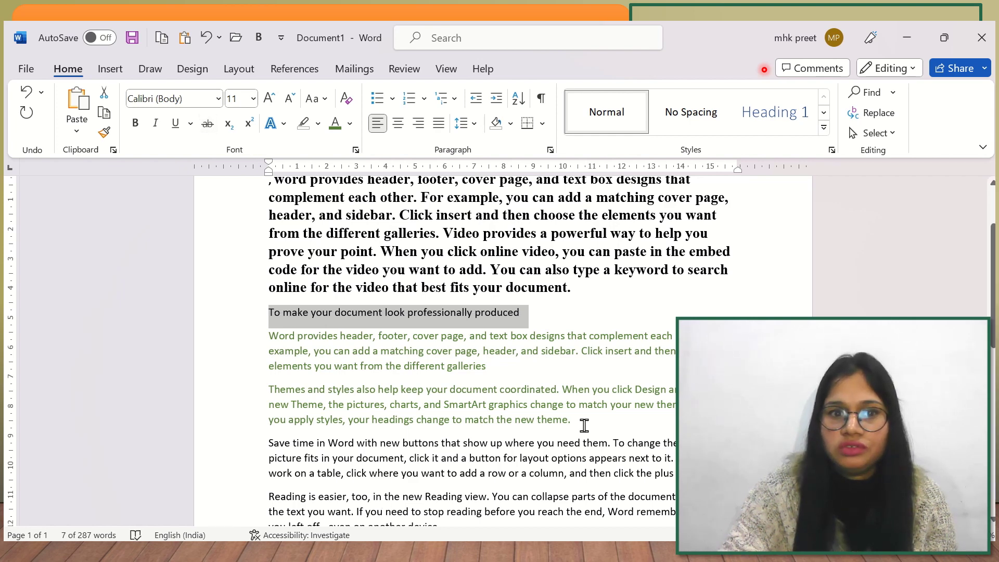
Type H on the empty last line below the keyboard and switch on subscript
{"action": "left_click_drag", "start_coordinate": [992, 281], "coordinate": [992, 439]}
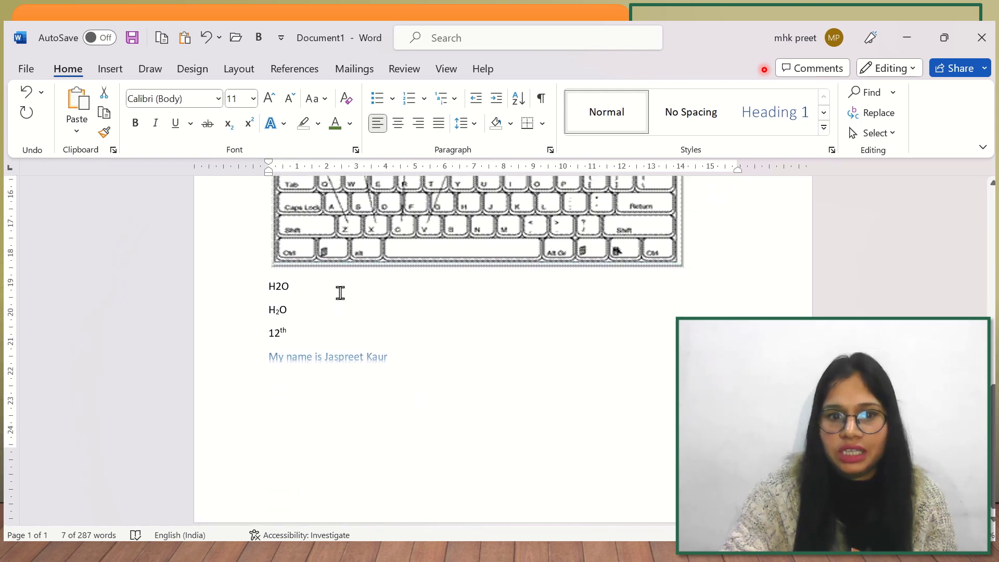
{"action": "left_click", "coordinate": [280, 400]}
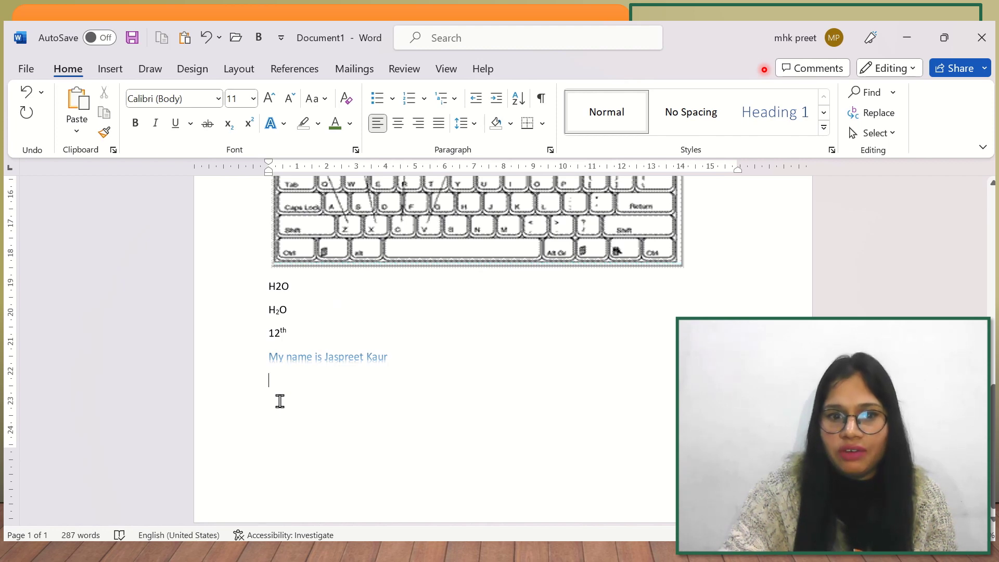
{"action": "type", "text": "H"}
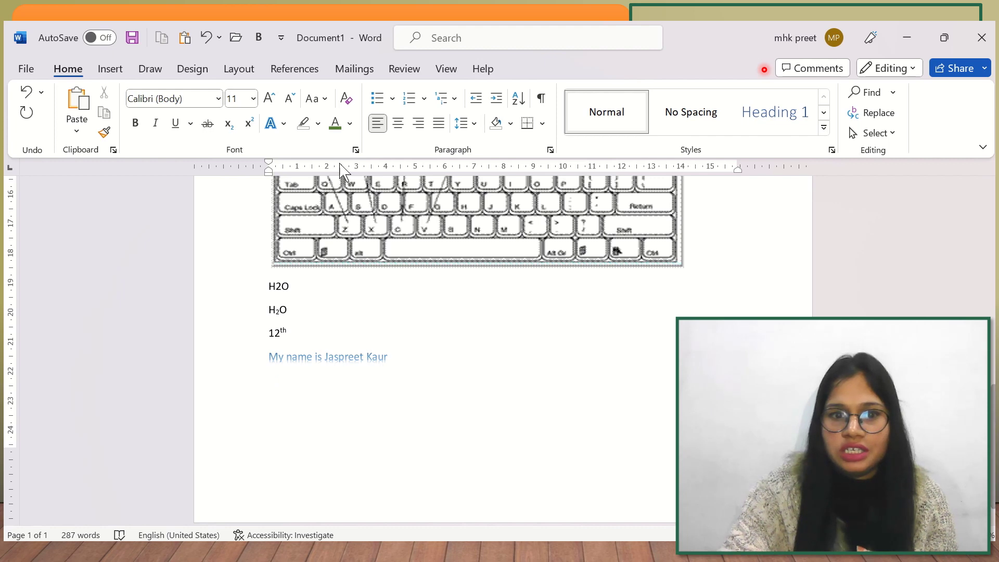
{"action": "left_click", "coordinate": [285, 123]}
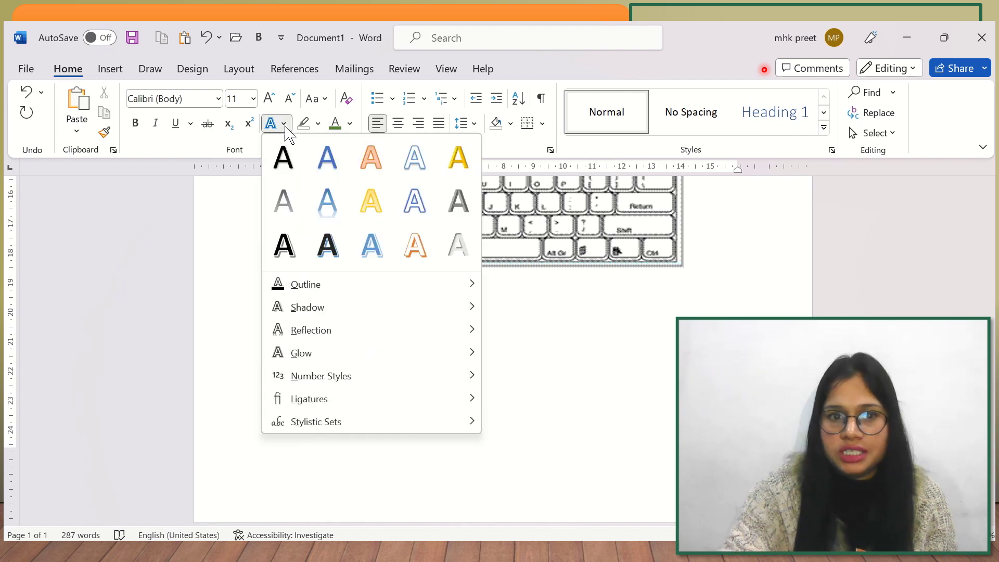
{"action": "left_click", "coordinate": [285, 156]}
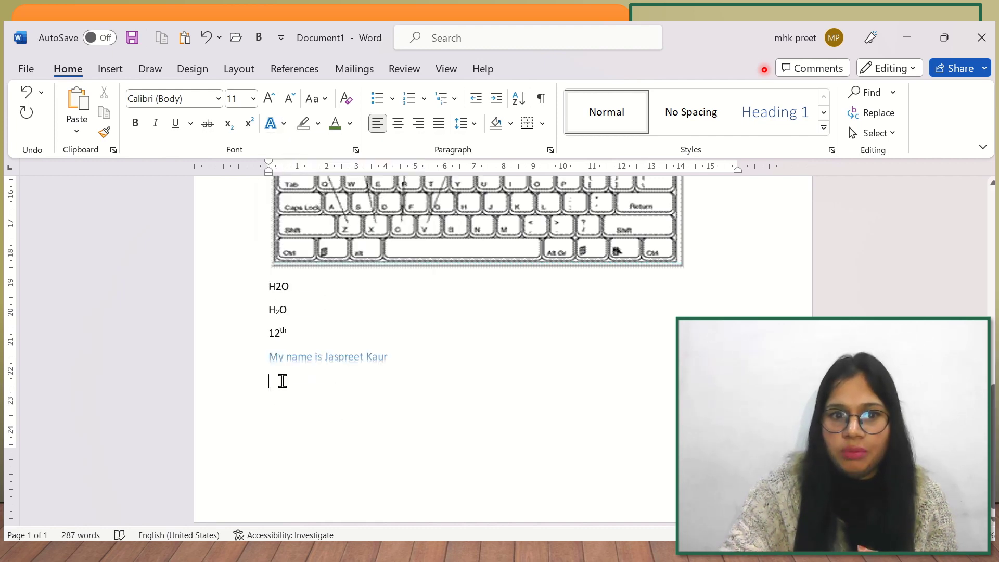
{"action": "type", "text": "H"}
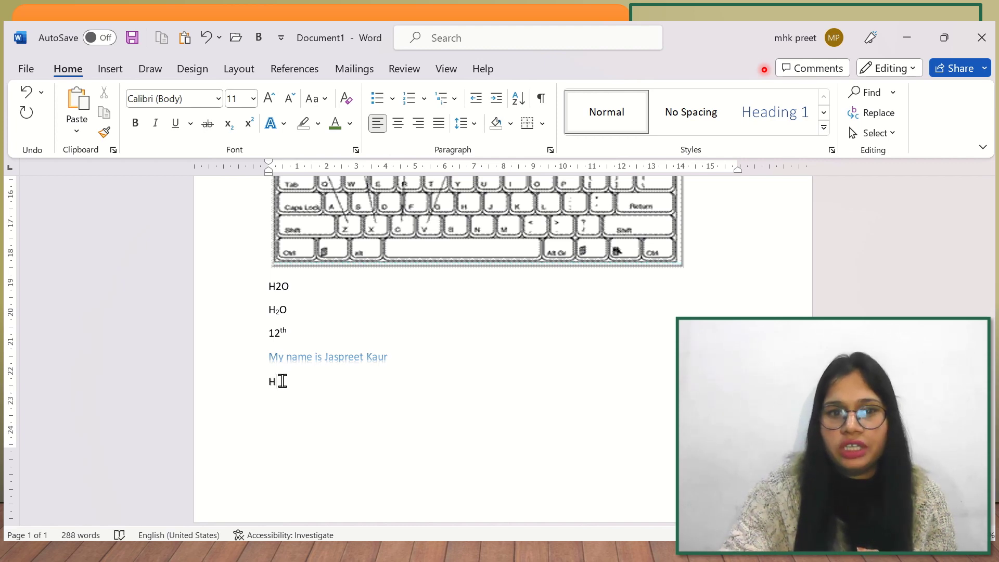
{"action": "left_click", "coordinate": [231, 132]}
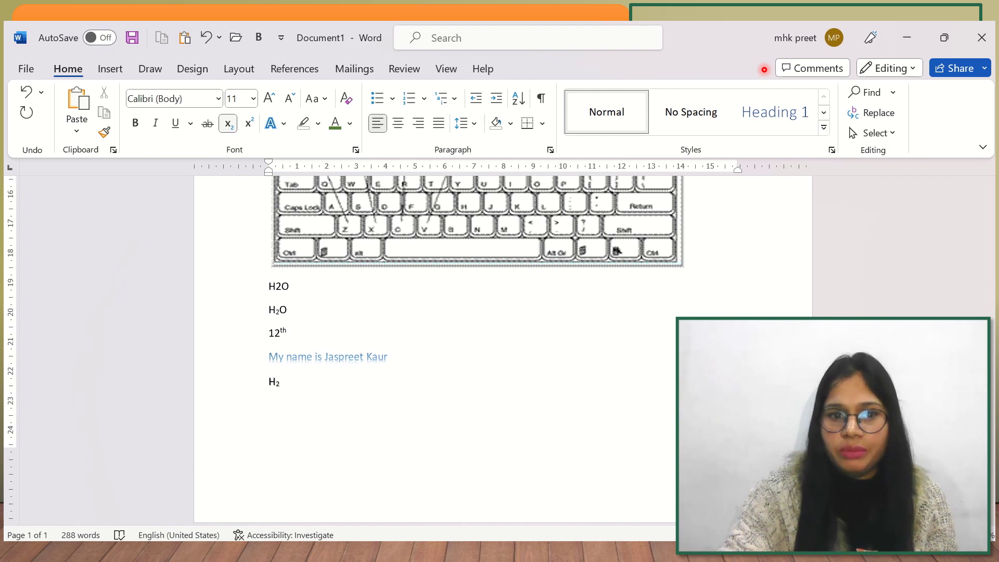
Finish H₂O by turning subscript off and typing O
{"action": "left_click", "coordinate": [231, 131]}
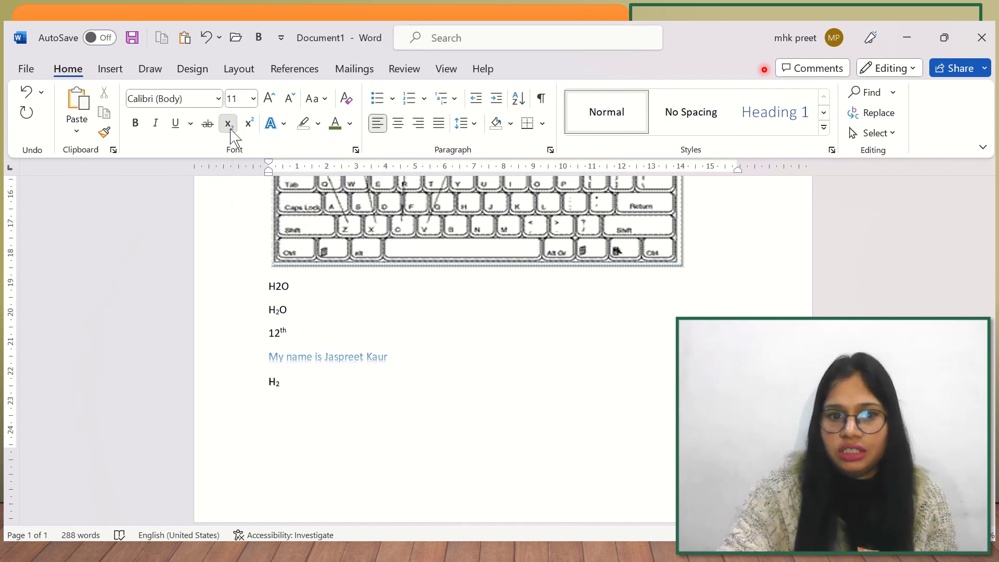
{"action": "type", "text": "O"}
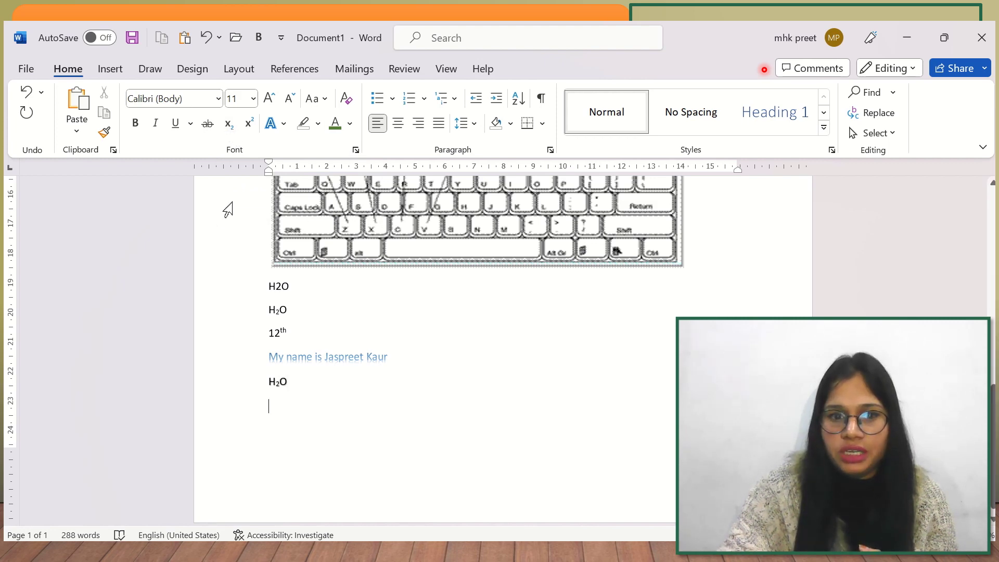
{"action": "key", "text": "Return"}
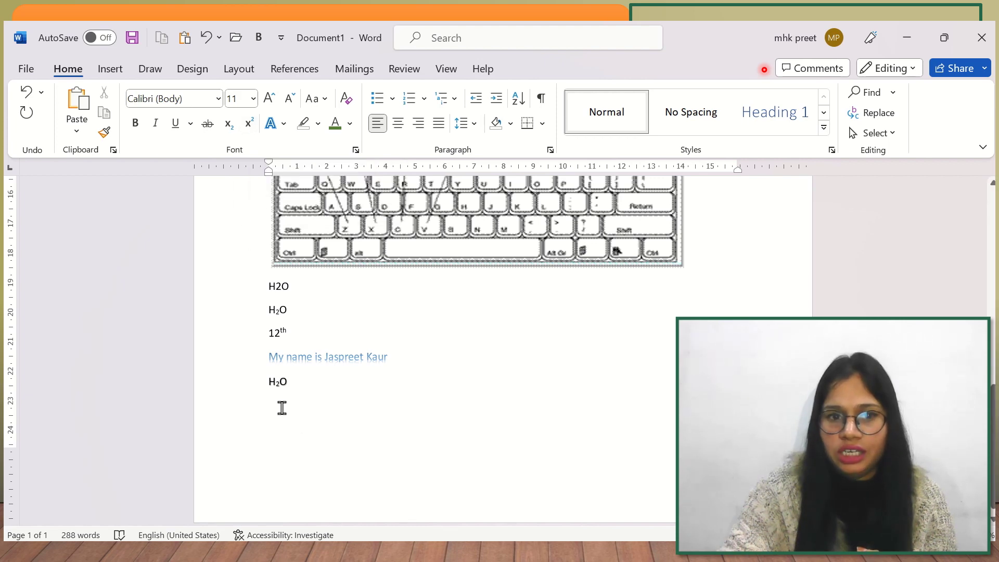
Add a line reading 11th with the th in superscript
{"action": "type", "text": "11t"}
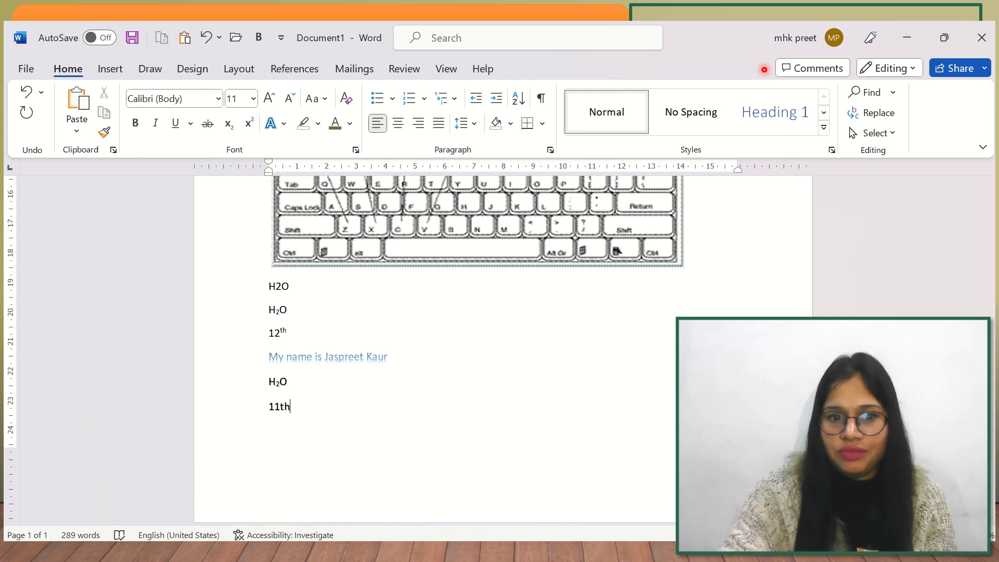
{"action": "key", "text": "BackSpace"}
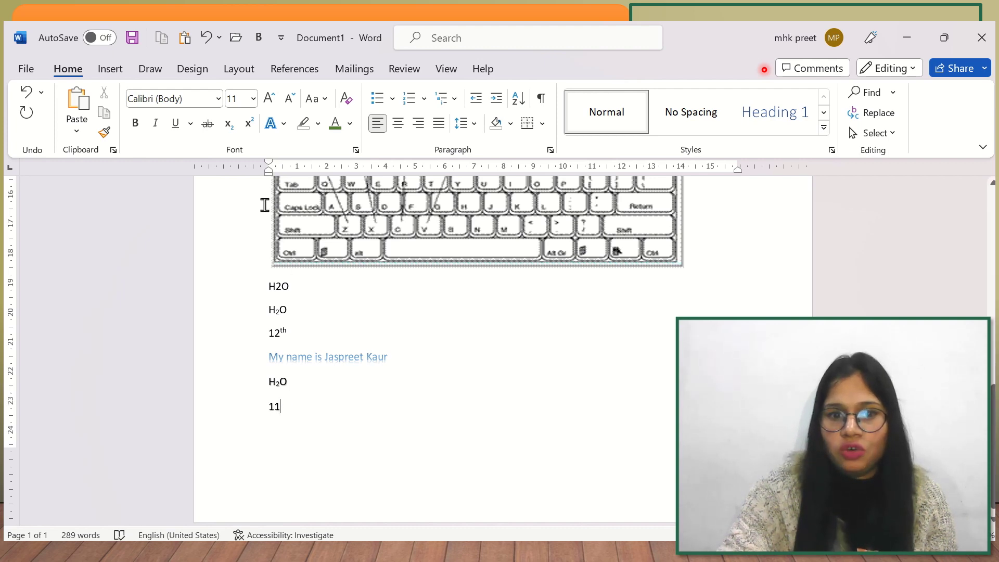
{"action": "left_click", "coordinate": [248, 129]}
{"action": "type", "text": "th"}
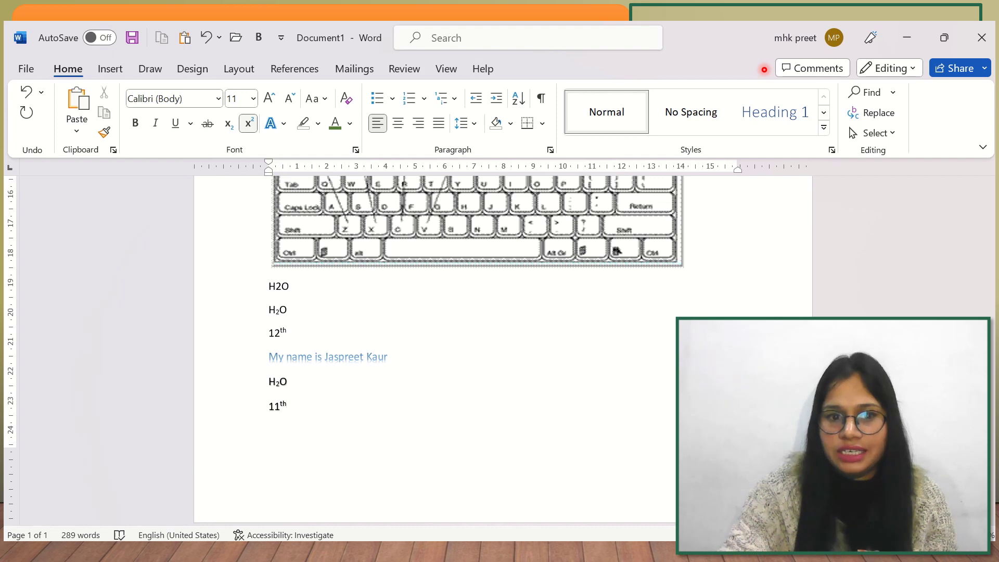
{"action": "left_click", "coordinate": [248, 123]}
{"action": "key", "text": "Return"}
{"action": "type", "text": "hhj"}
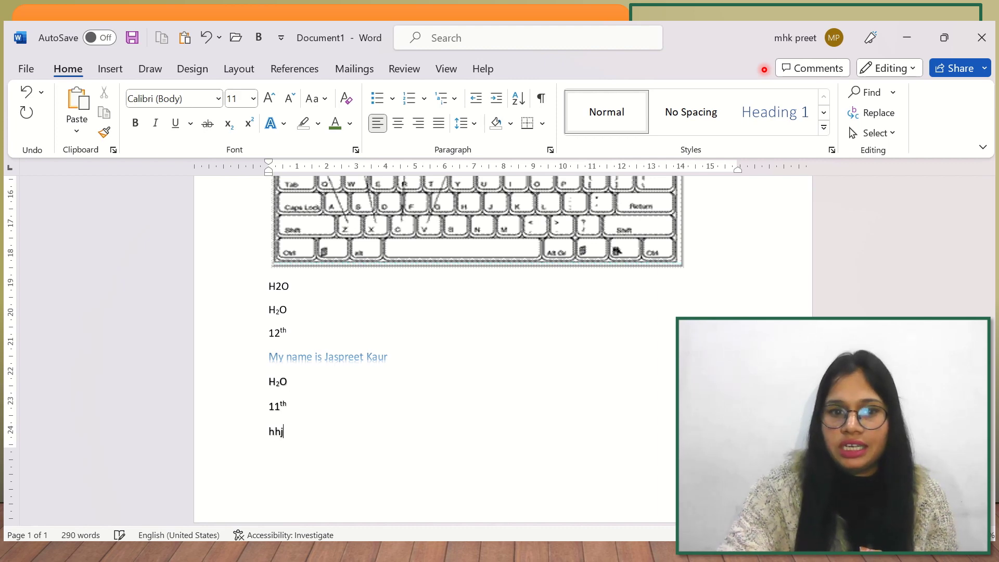
{"action": "type", "text": "h"}
{"action": "key", "text": "BackSpace"}
{"action": "key", "text": "BackSpace"}
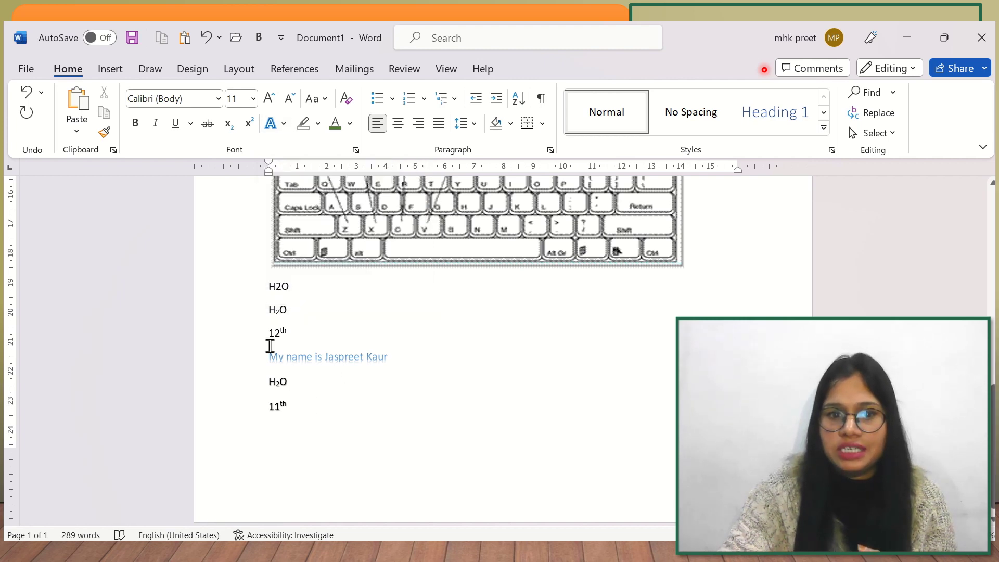
Type 'Computer Classes' below 11th in the gold text effect, then insert a page break
{"action": "left_click", "coordinate": [283, 124]}
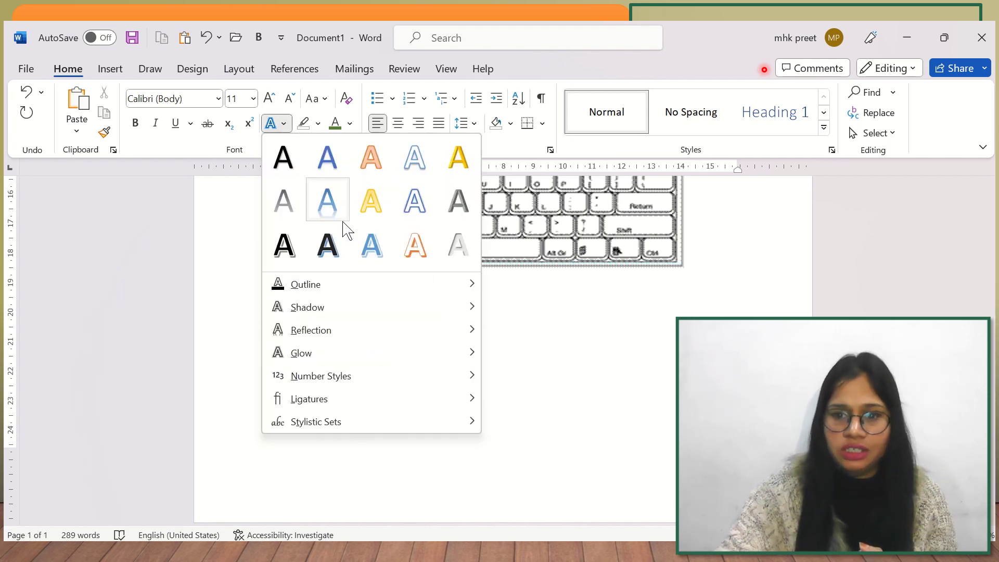
{"action": "left_click", "coordinate": [415, 244]}
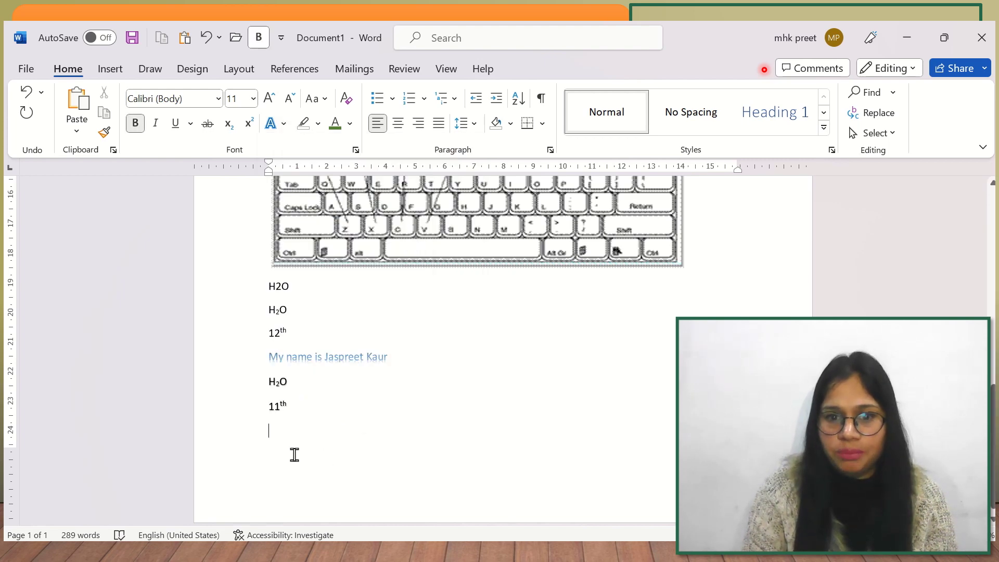
{"action": "type", "text": "C"}
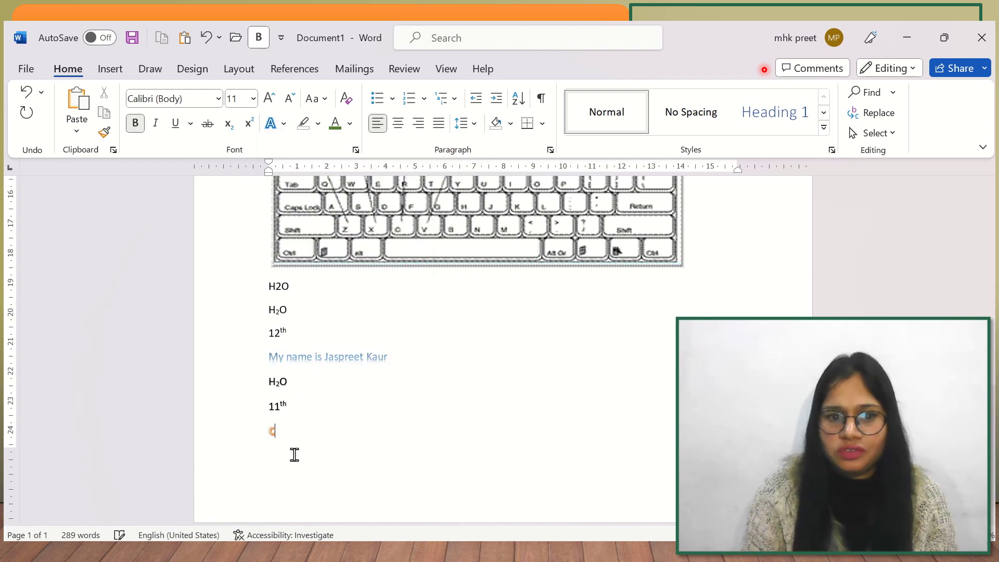
{"action": "type", "text": "omputer"}
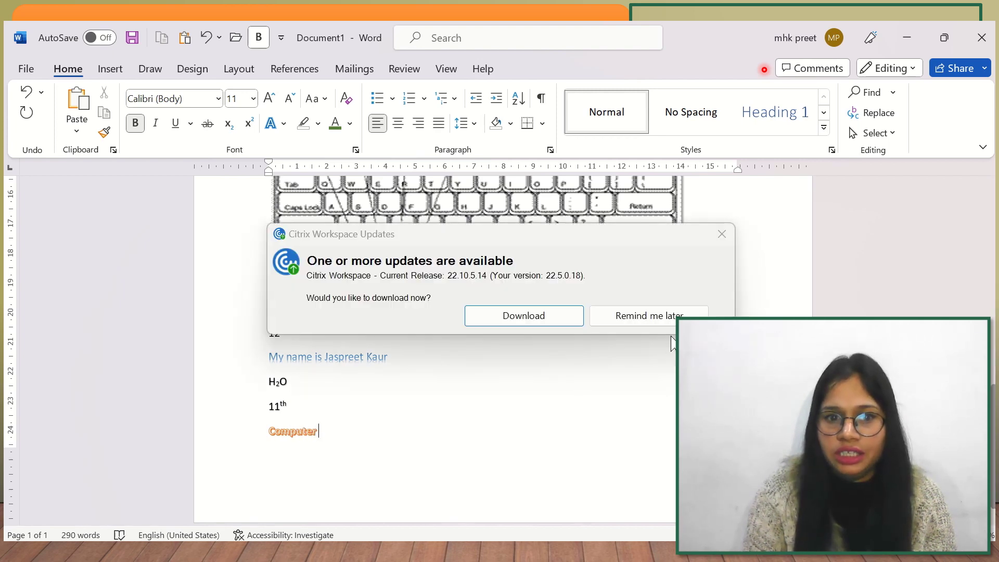
{"action": "left_click", "coordinate": [721, 234]}
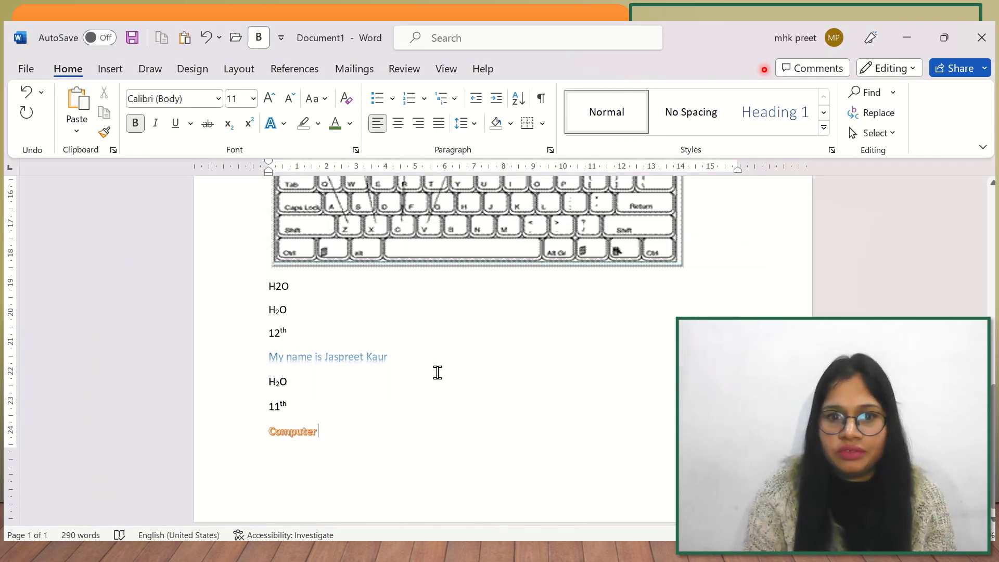
{"action": "type", "text": "Classes"}
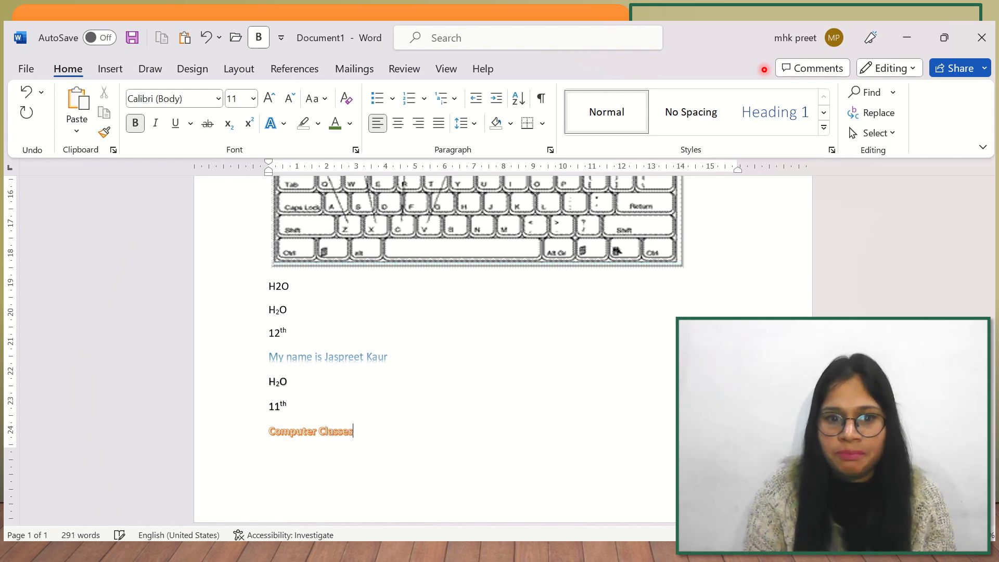
{"action": "key", "text": "Return"}
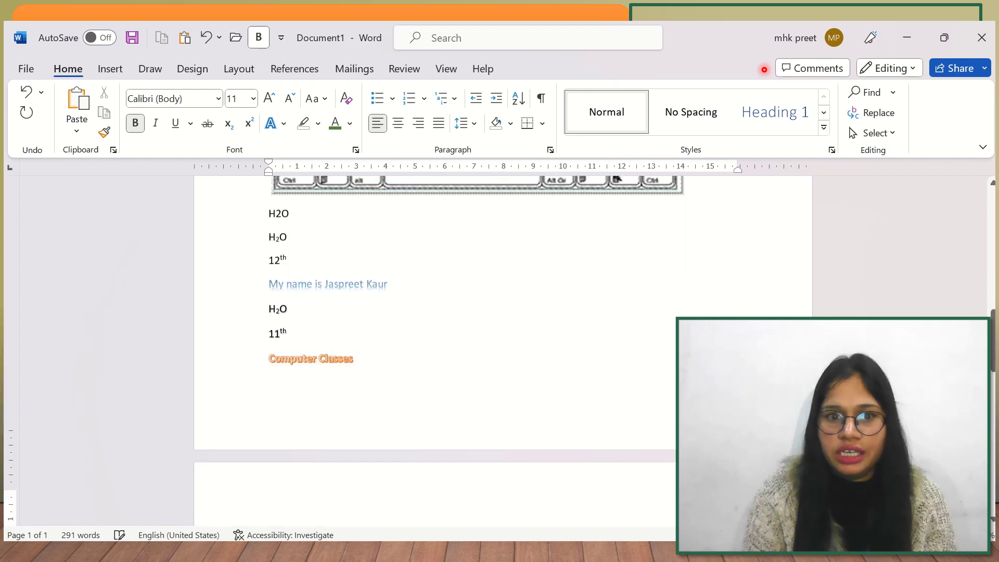
Turn on the highlighter pen and make a trial pass over 'word provides' on the top line
{"action": "left_click", "coordinate": [283, 124]}
{"action": "left_click", "coordinate": [284, 164]}
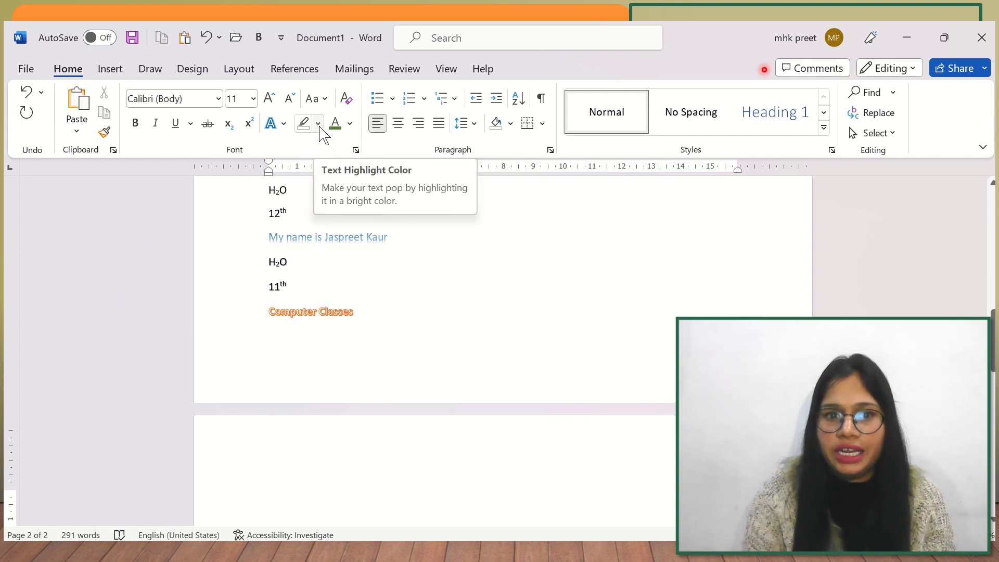
{"action": "mouse_move", "coordinate": [992, 357]}
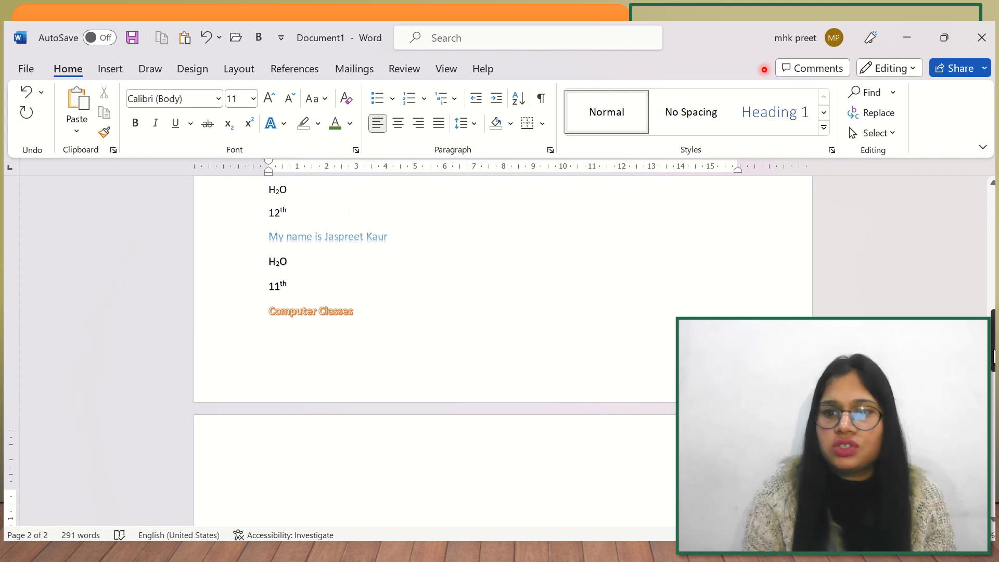
{"action": "left_click_drag", "start_coordinate": [993, 357], "coordinate": [993, 250]}
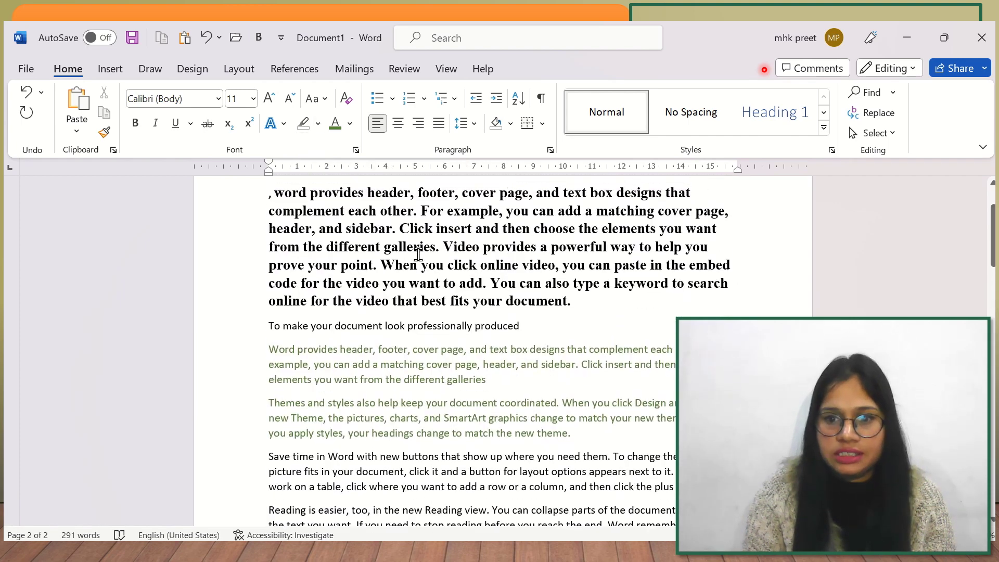
{"action": "left_click", "coordinate": [303, 123]}
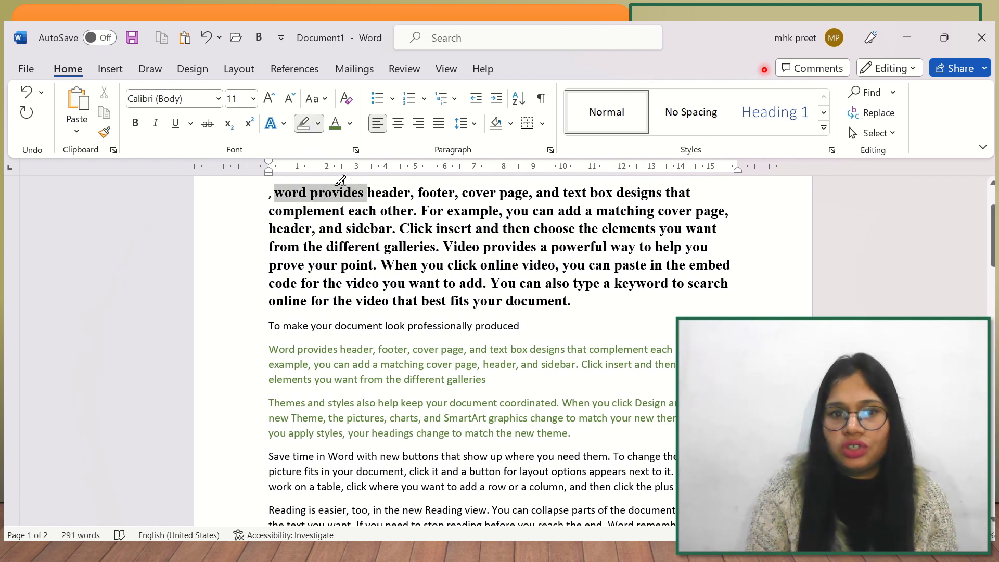
{"action": "left_click_drag", "start_coordinate": [294, 186], "coordinate": [408, 193]}
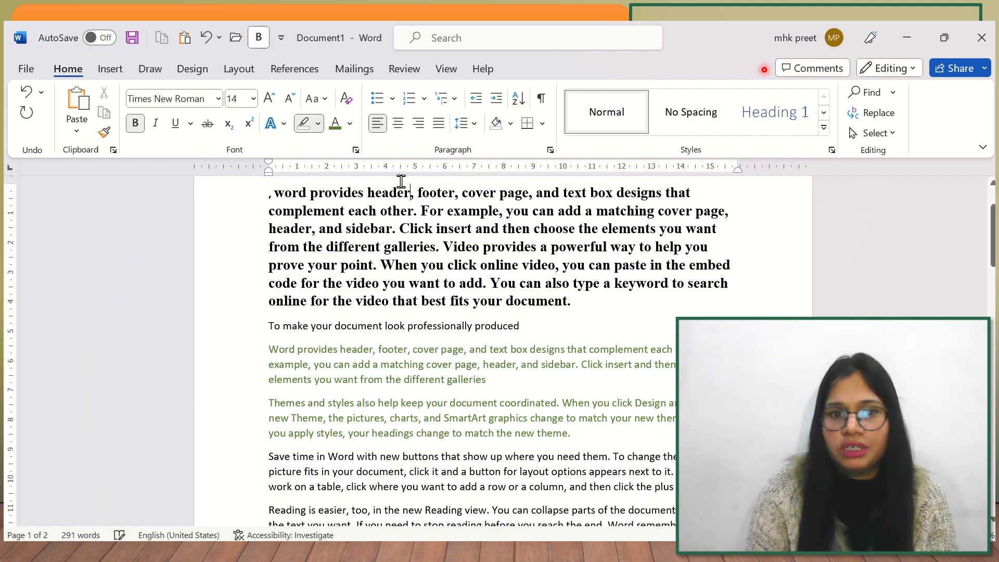
Highlight 'word provides header, footer, cover page, and' and 'from the different galleries. Video' in yellow
{"action": "left_click", "coordinate": [318, 124]}
{"action": "left_click", "coordinate": [307, 147]}
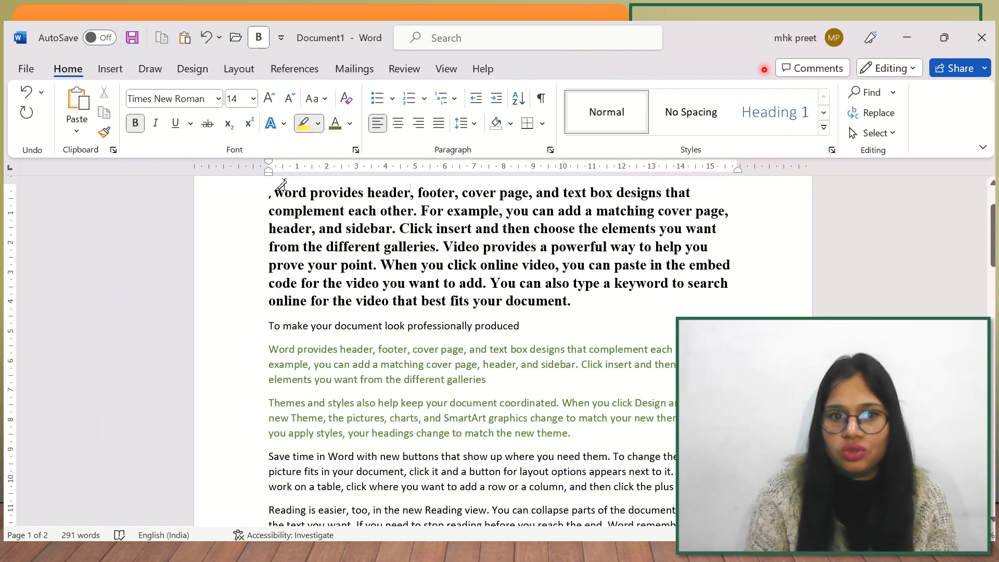
{"action": "left_click_drag", "start_coordinate": [287, 189], "coordinate": [536, 190]}
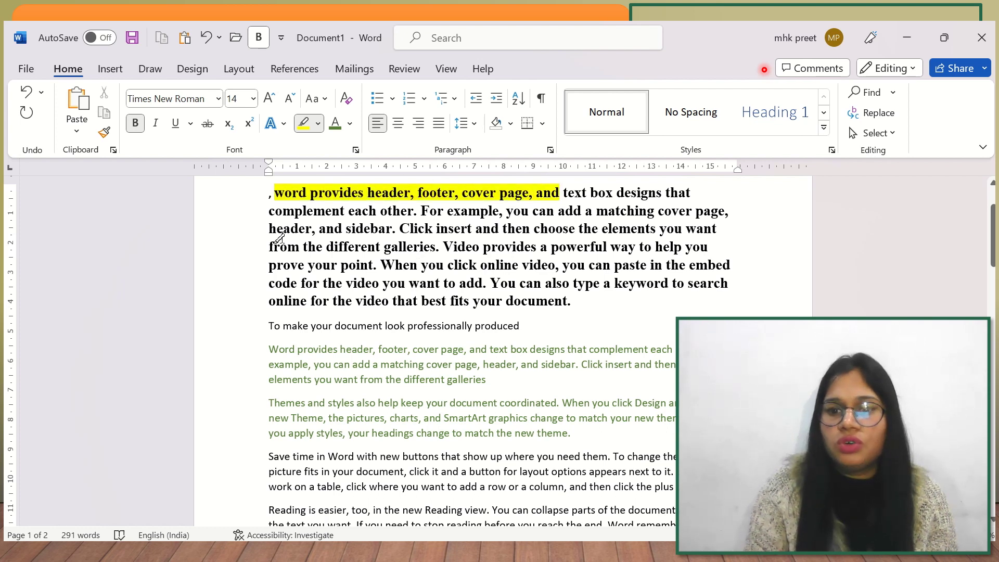
{"action": "left_click_drag", "start_coordinate": [270, 247], "coordinate": [477, 237]}
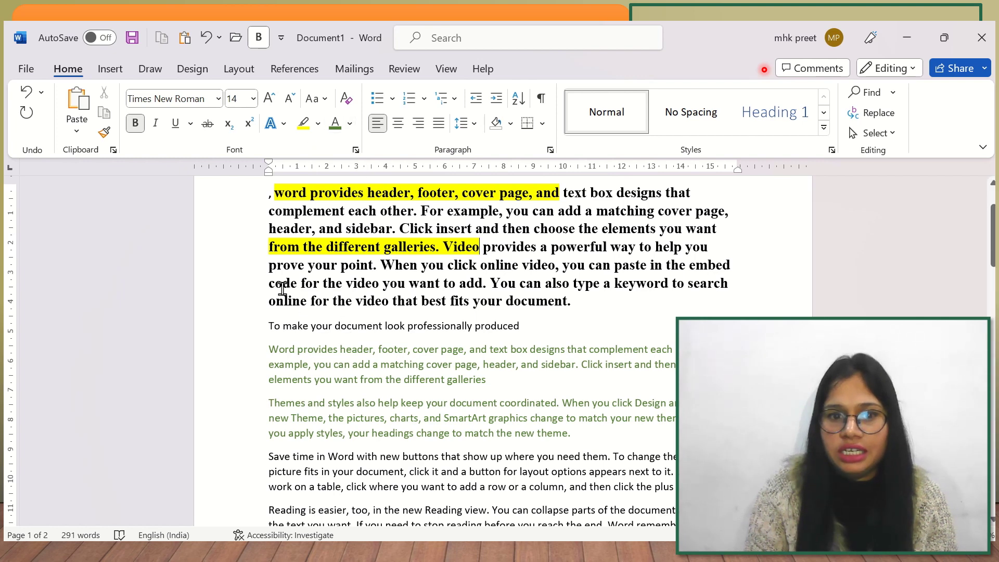
{"action": "left_click_drag", "start_coordinate": [271, 280], "coordinate": [574, 303]}
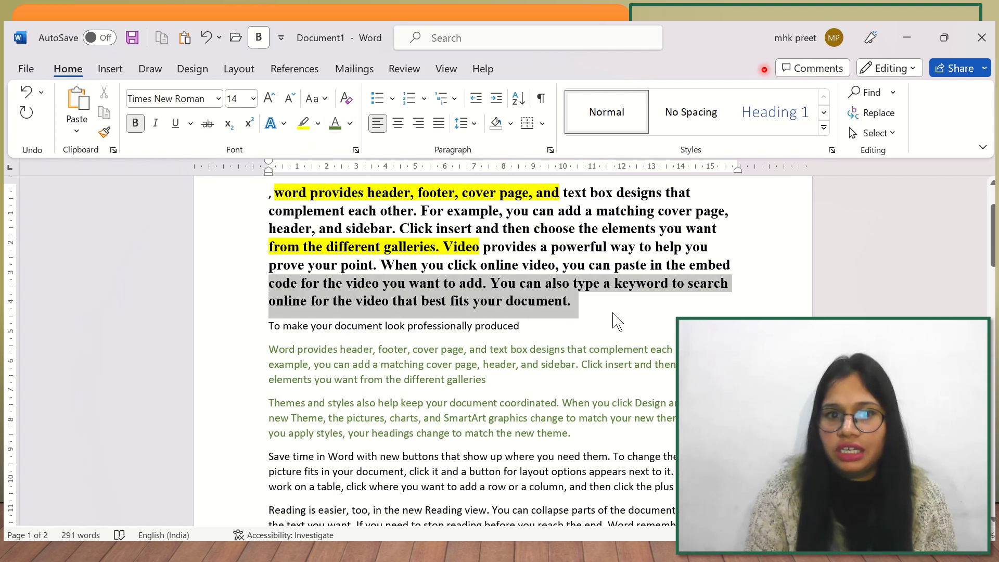
Make the selected 'code for the video…' through 'your document.' sentences dark blue
{"action": "left_click", "coordinate": [350, 123]}
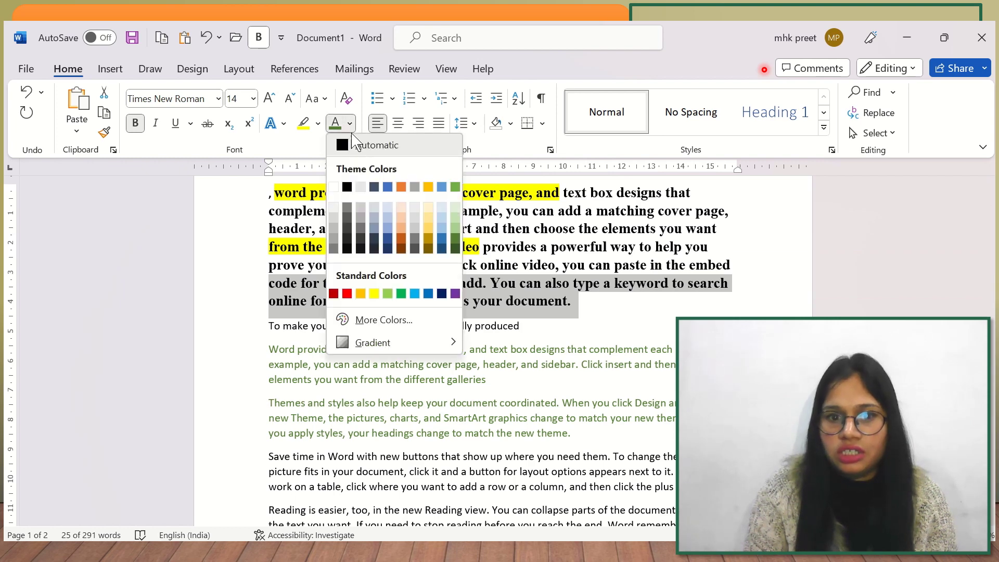
{"action": "left_click", "coordinate": [388, 240]}
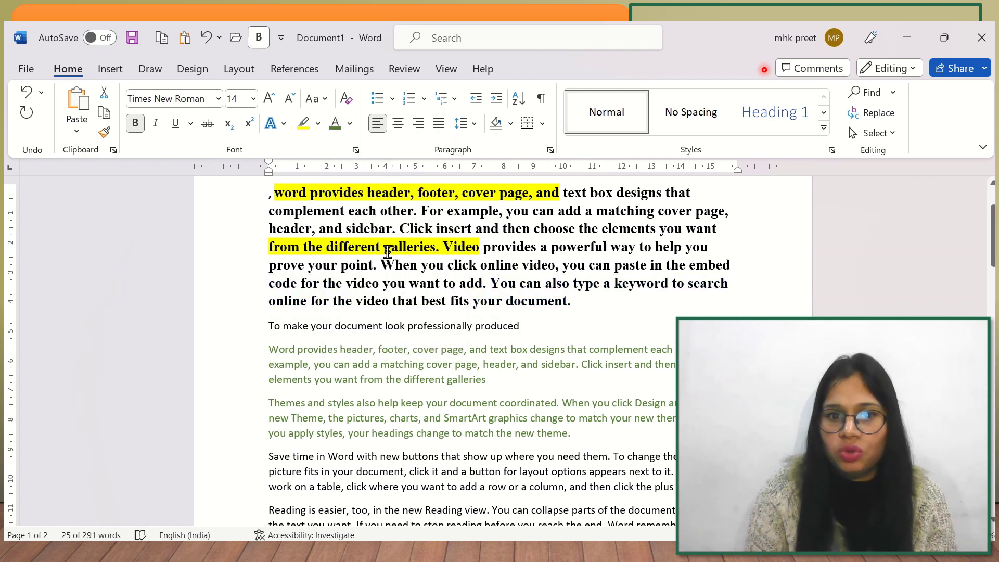
{"action": "left_click", "coordinate": [603, 307]}
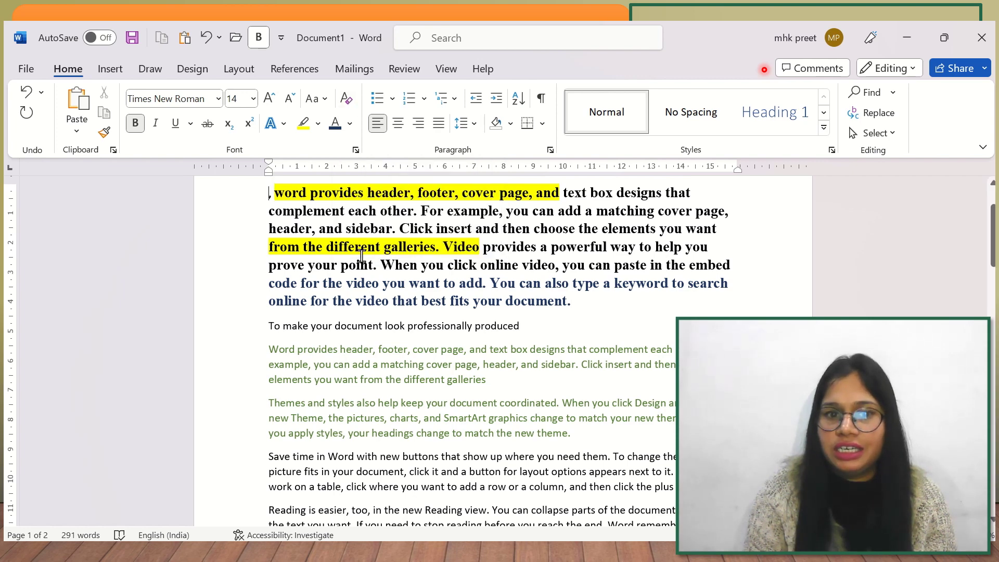
Clear all formatting from the document start through 'new theme.', leaving plain Calibri 11
{"action": "left_click_drag", "start_coordinate": [362, 255], "coordinate": [534, 422]}
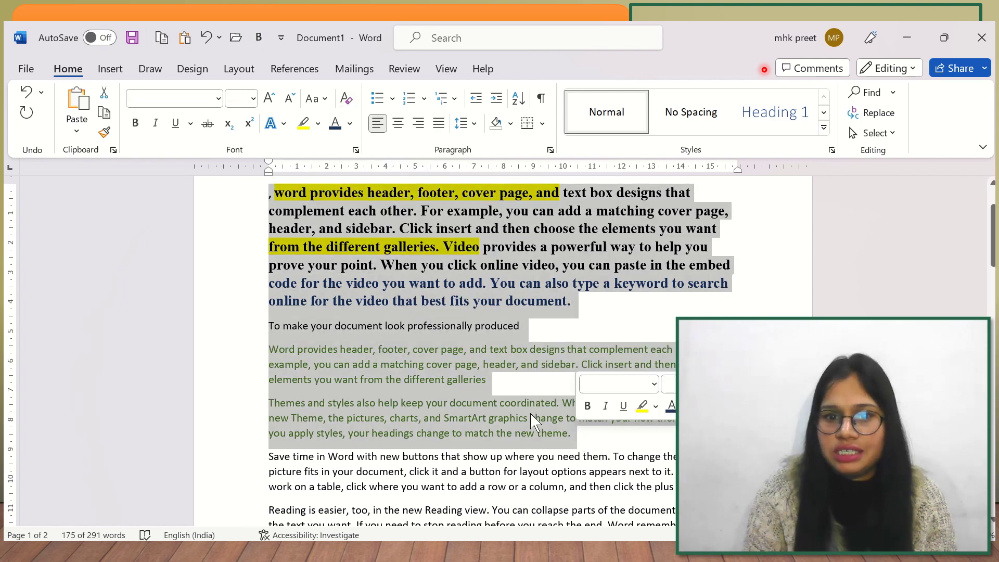
{"action": "left_click", "coordinate": [346, 99]}
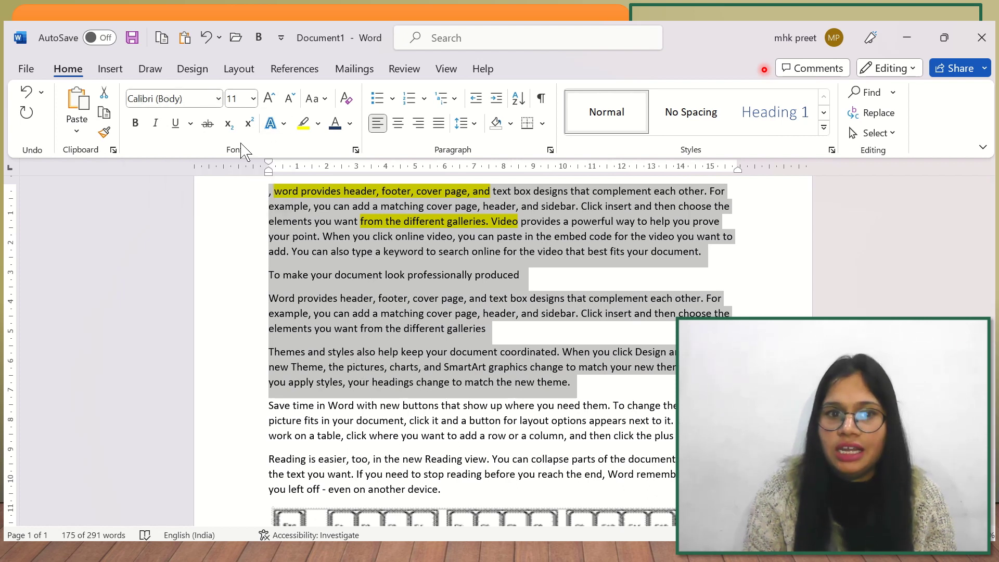
{"action": "left_click", "coordinate": [518, 225]}
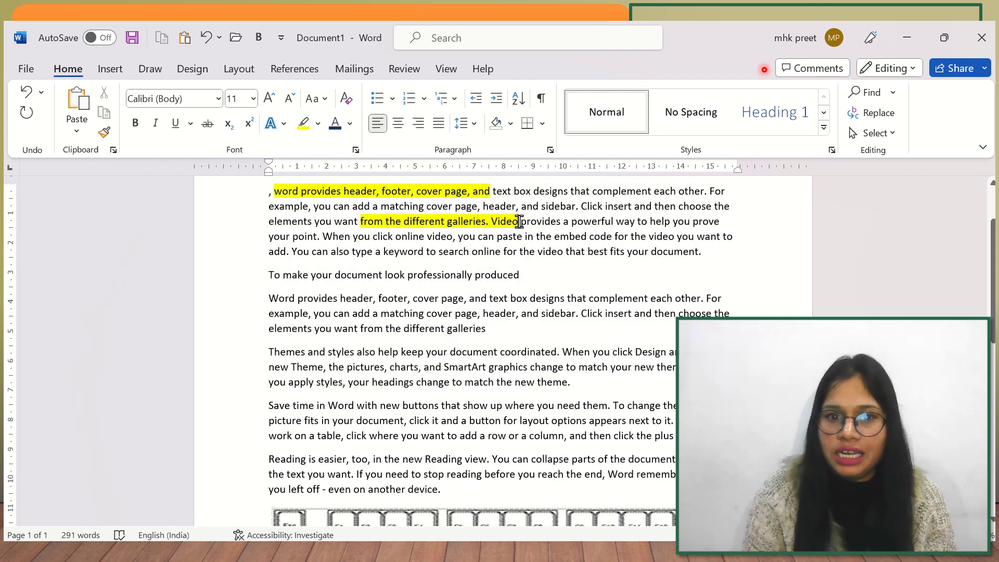
{"action": "left_click_drag", "start_coordinate": [519, 222], "coordinate": [360, 222]}
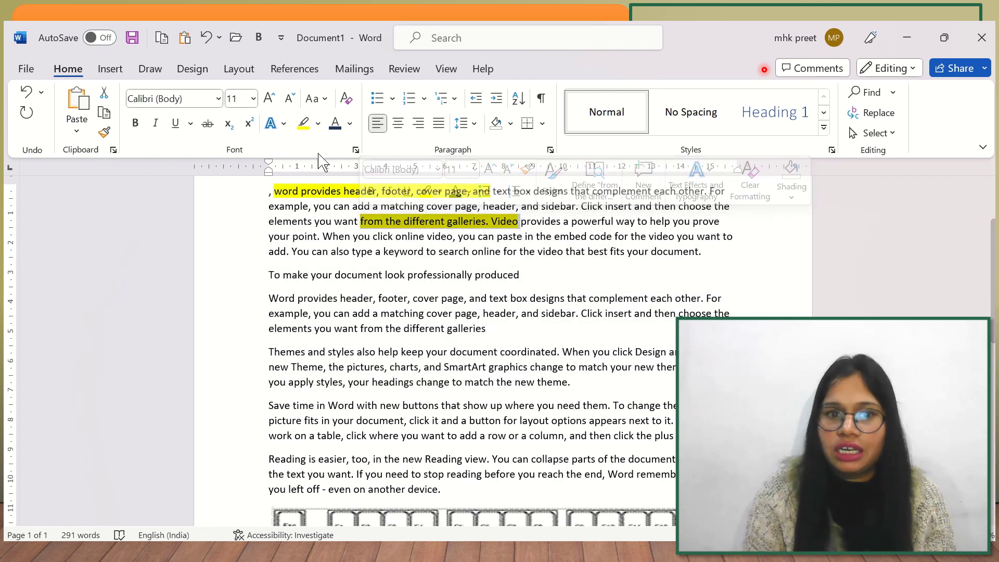
Set the highlight on 'from the different galleries. Video' and 'word provides header, footer, cover page, and' to No Color
{"action": "left_click", "coordinate": [318, 123]}
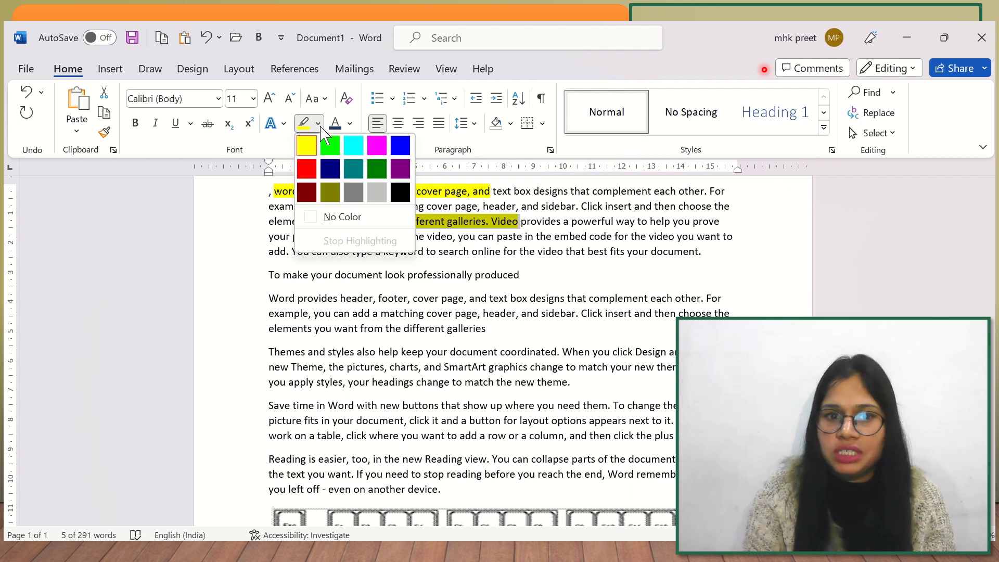
{"action": "left_click", "coordinate": [332, 218]}
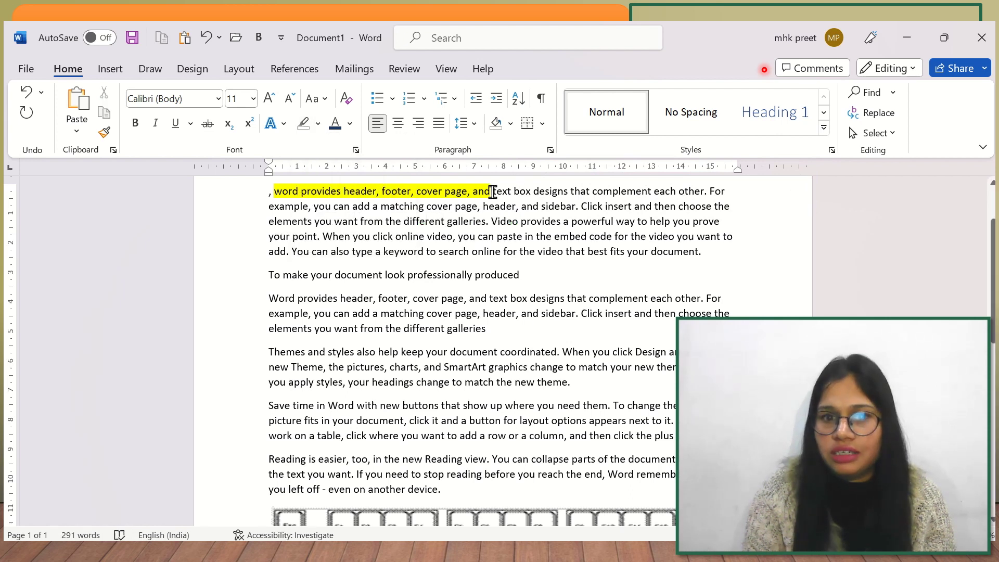
{"action": "left_click_drag", "start_coordinate": [493, 192], "coordinate": [276, 192]}
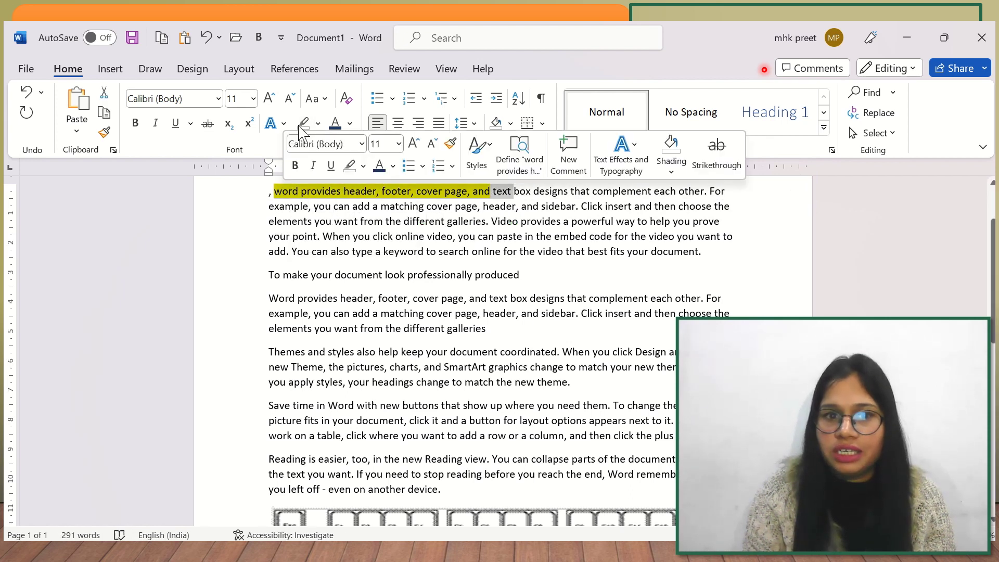
{"action": "left_click", "coordinate": [318, 123]}
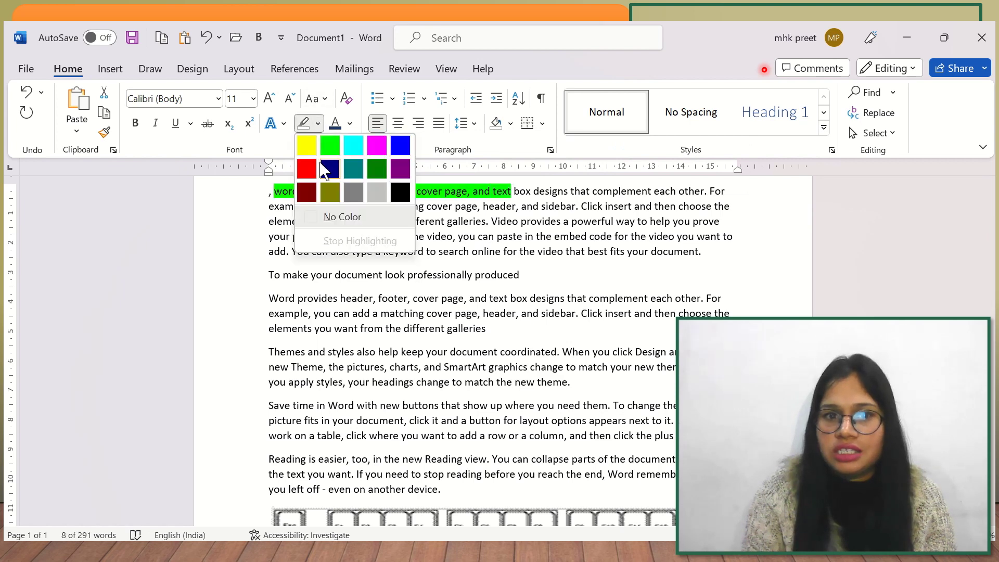
{"action": "left_click", "coordinate": [350, 223]}
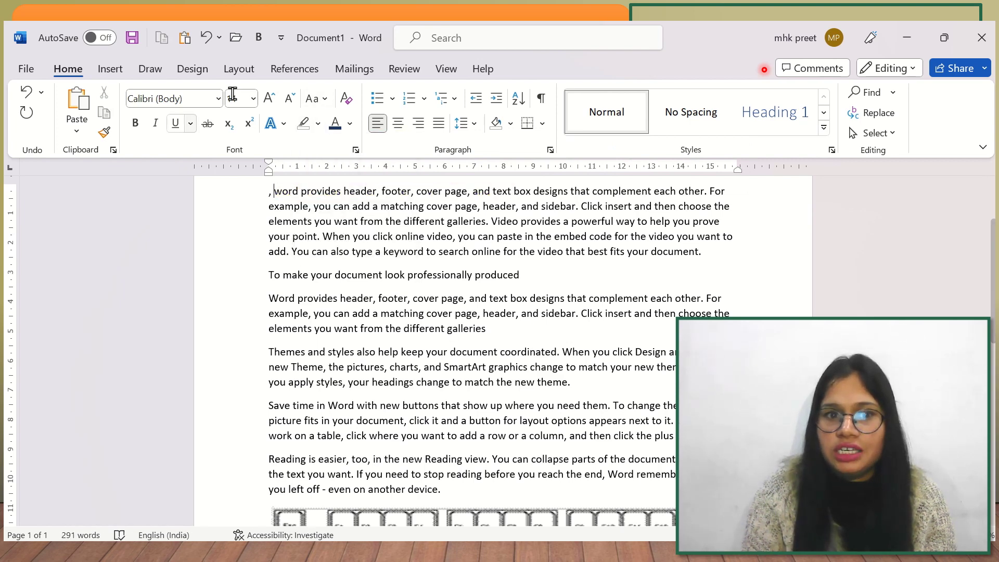